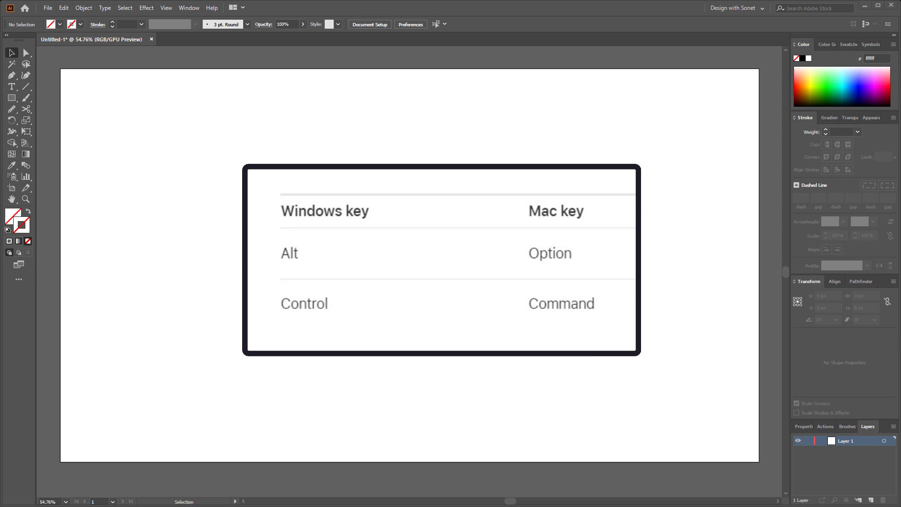
Step: Confirm the artboard stays 1920 × 1080 px in Artboard Options
click(13, 189)
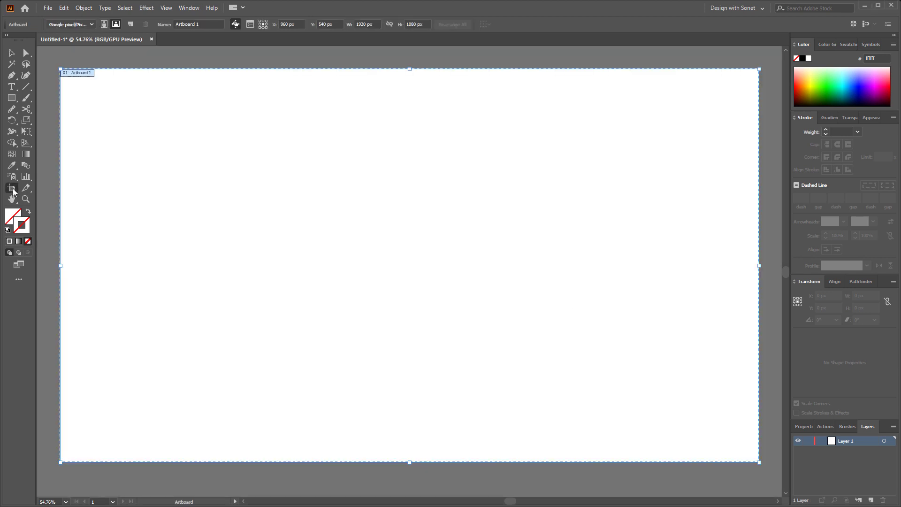
double_click(13, 189)
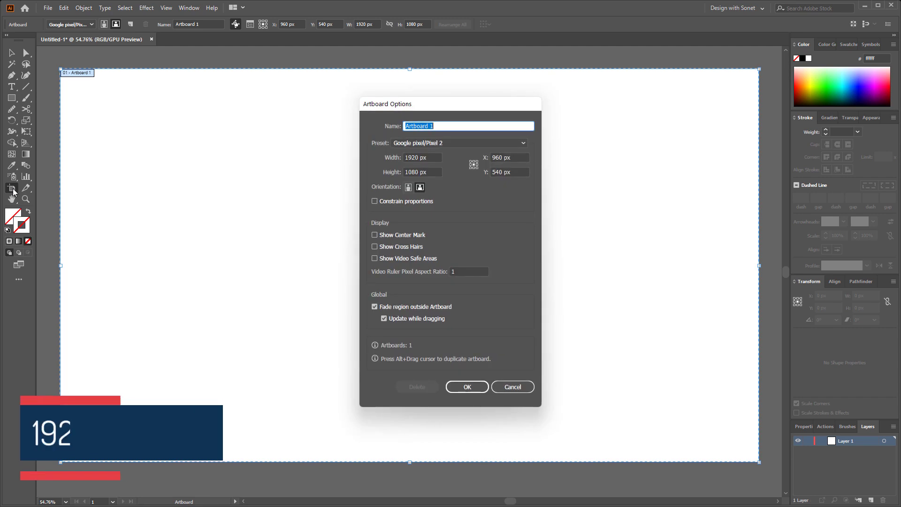
double_click(425, 158)
key(Tab)
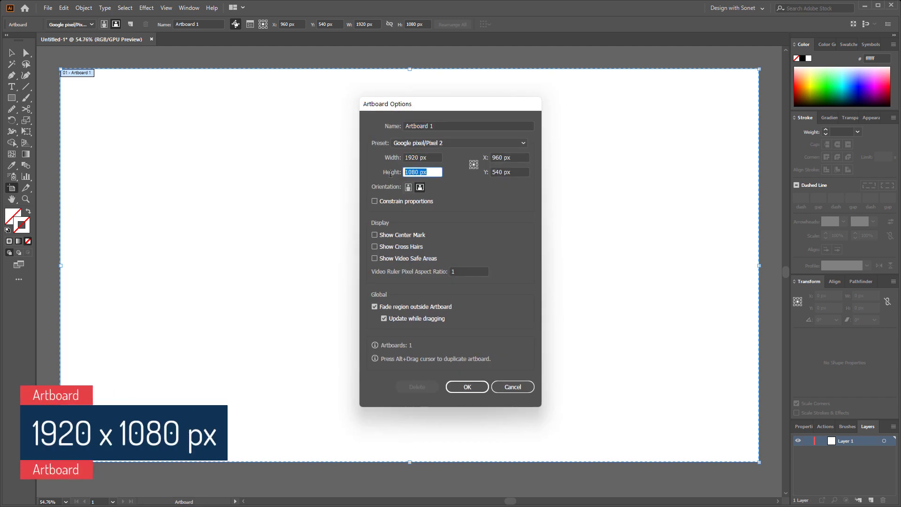
click(468, 387)
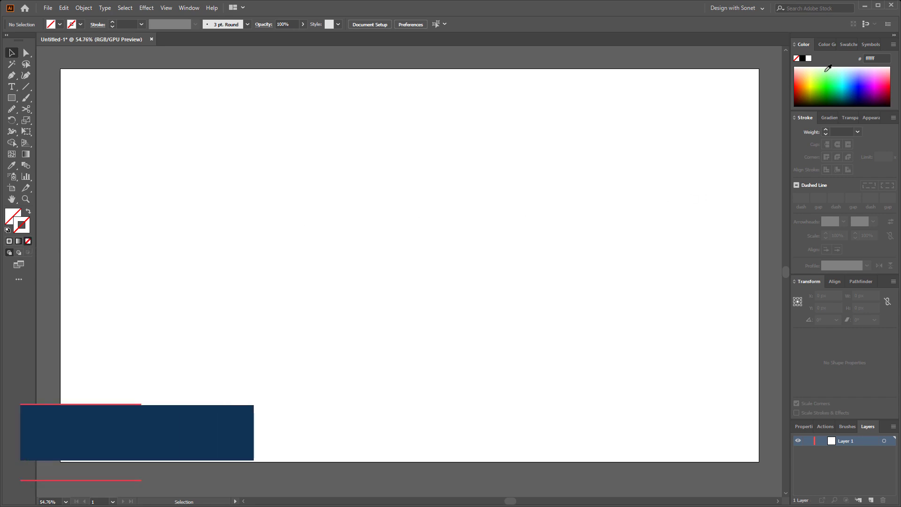
Step: Set an 8 pt black stroke with round caps and round joins
click(845, 44)
scroll(833, 89, down, 2)
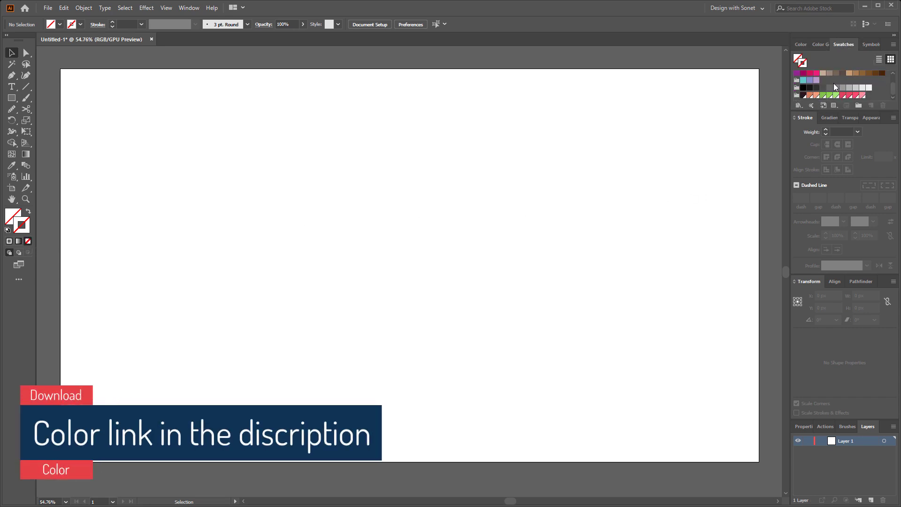
click(803, 95)
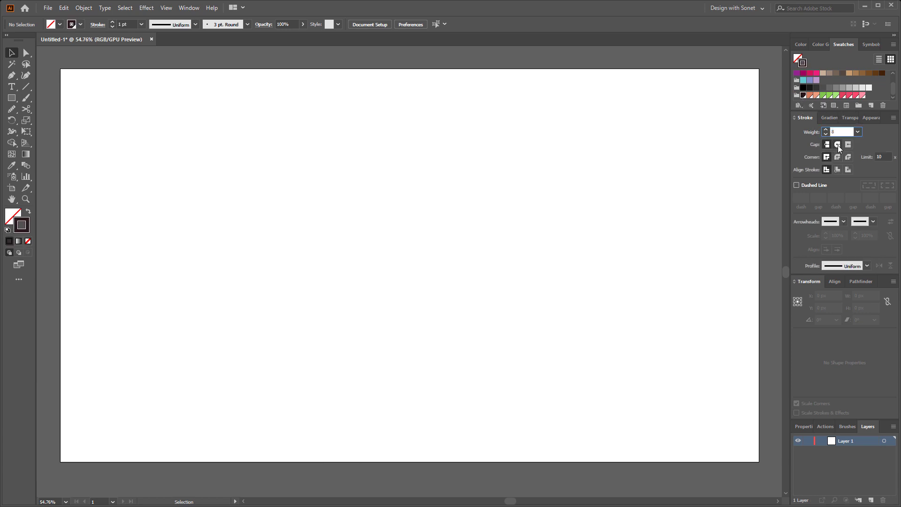
click(838, 145)
click(837, 156)
Step: Rename Layer 1 to 'Outline' and add a second layer named 'Color'
double_click(846, 441)
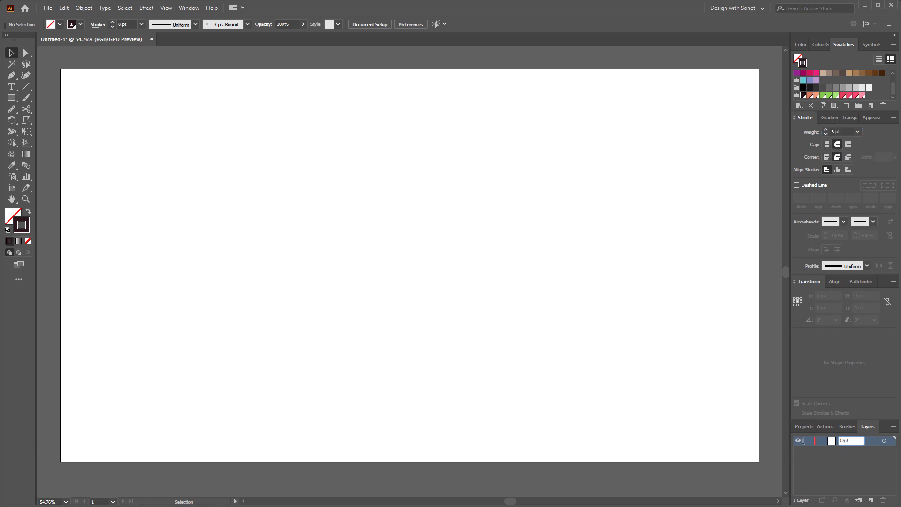
text(Outline)
key(Return)
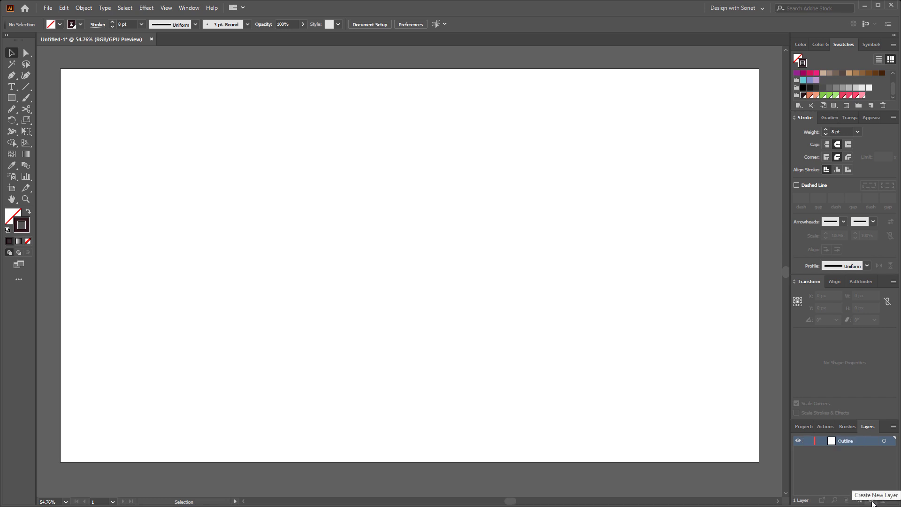
click(871, 500)
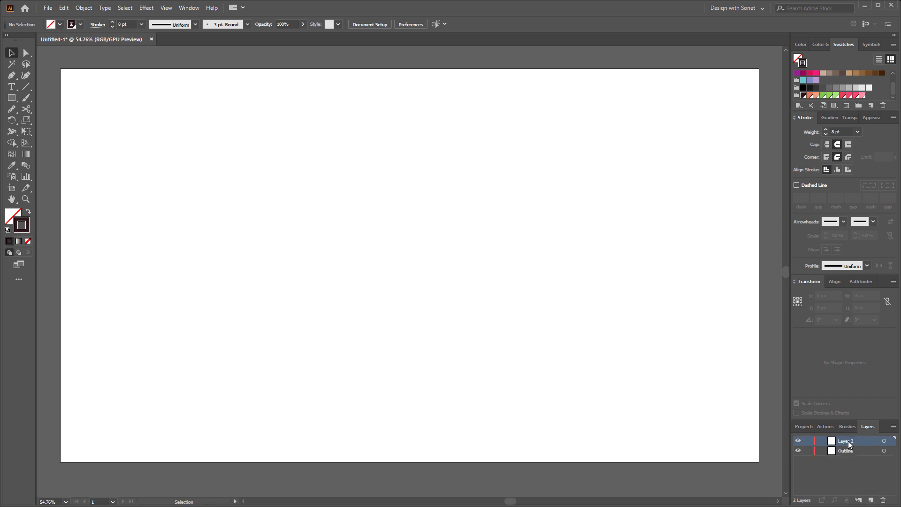
text(Color)
key(Return)
Step: Move the Color layer below Outline and draw a circle with the Ellipse tool
drag(846, 441, 842, 455)
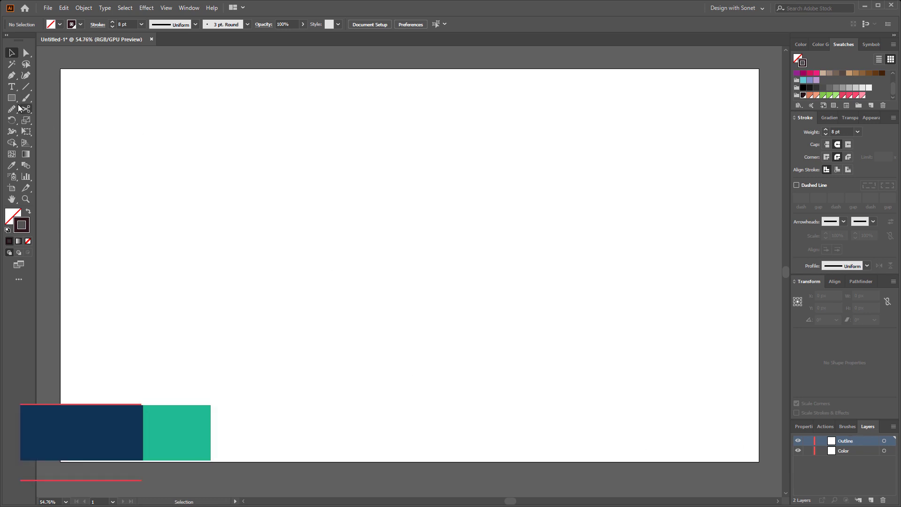
drag(11, 97, 80, 121)
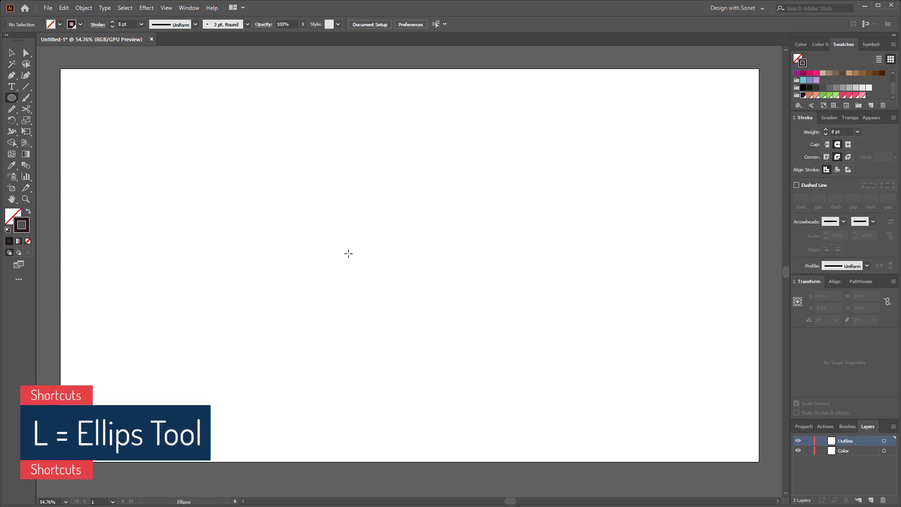
drag(346, 244, 429, 274)
key(v)
drag(346, 245, 346, 245)
click(175, 178)
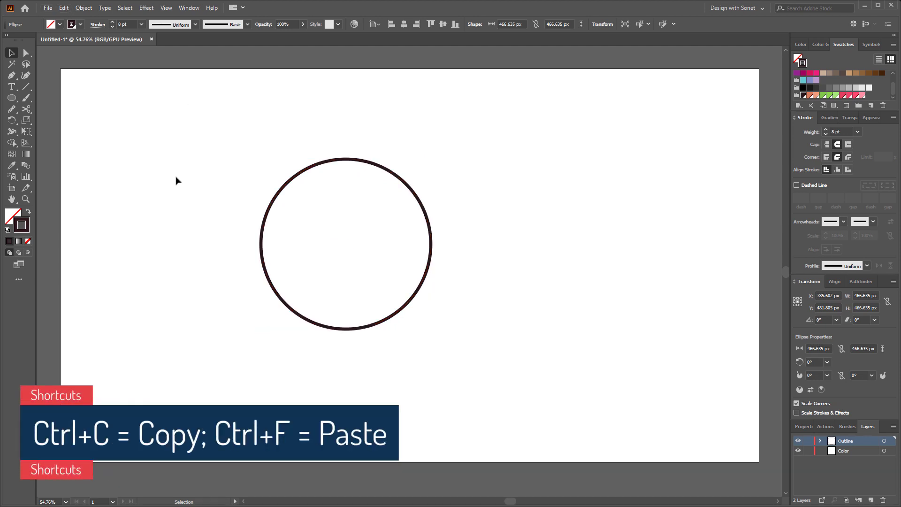
Step: Paste a circle copy in front, shift it ~178 px right, narrow both, and merge them with Shape Builder
click(284, 193)
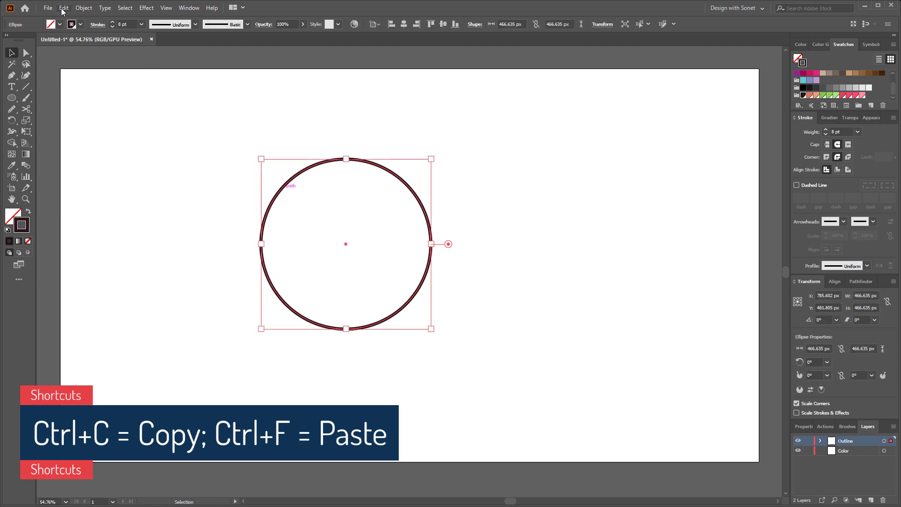
click(64, 8)
click(84, 55)
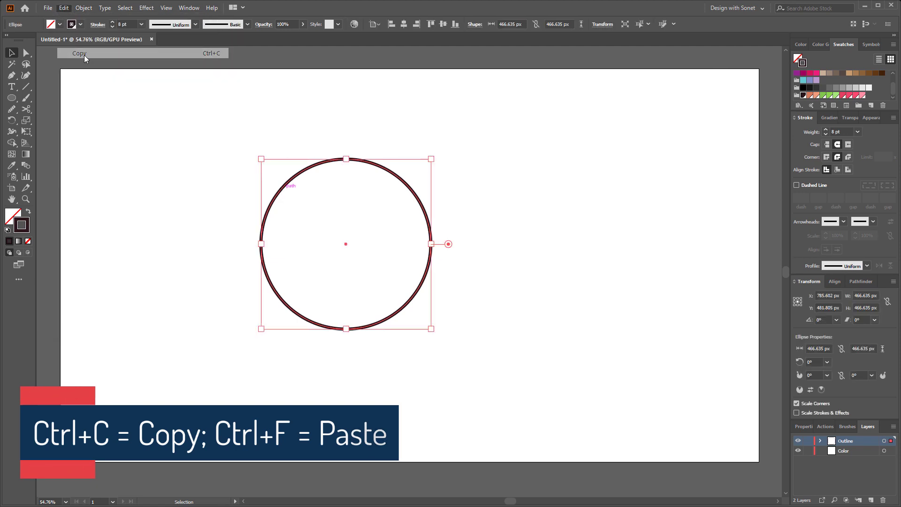
click(64, 8)
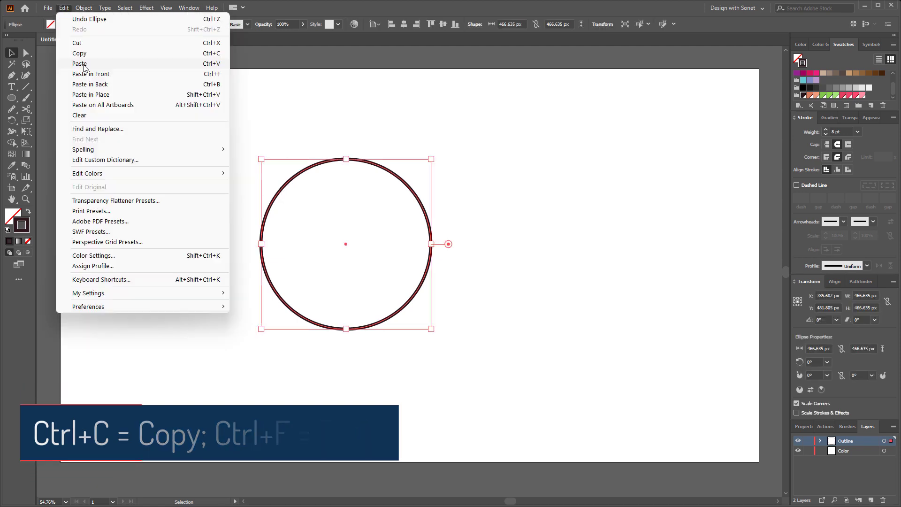
click(104, 75)
drag(346, 244, 409, 244)
drag(276, 144, 431, 243)
click(12, 143)
mouse_move(289, 234)
mouse_down()
mouse_move(337, 240)
mouse_move(389, 227)
mouse_up()
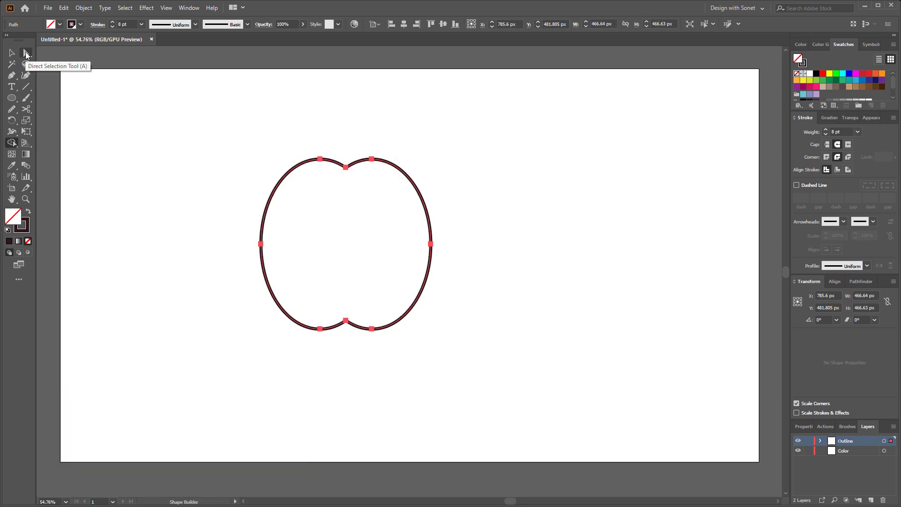
Step: Round the apple outline's top and bottom dip anchors, then zoom in on the apple
click(25, 53)
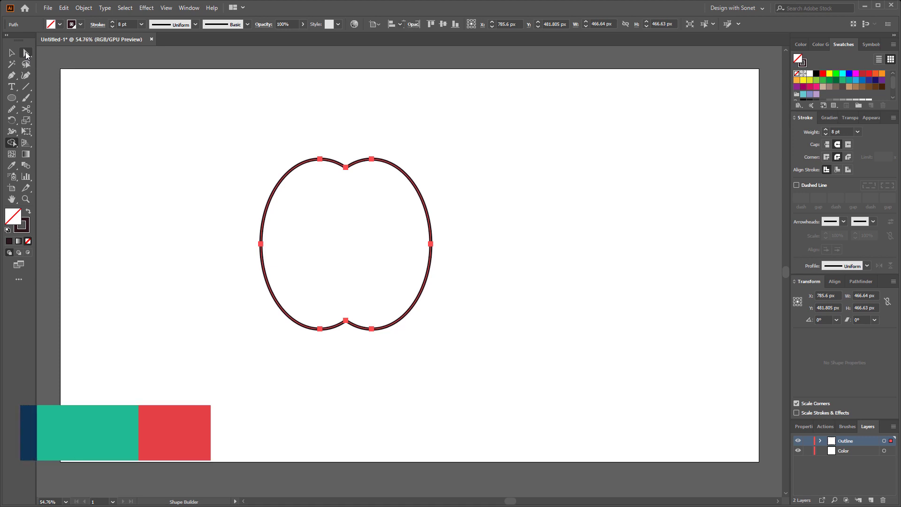
click(346, 168)
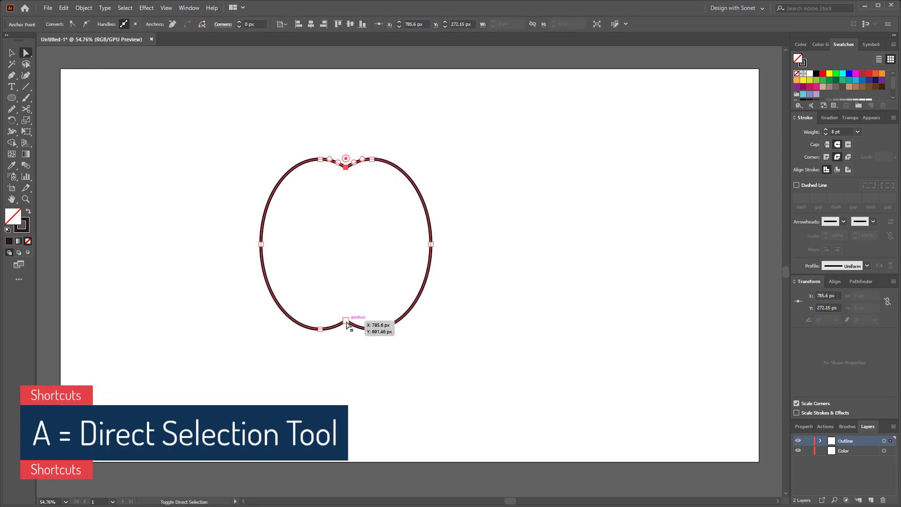
shift+click(346, 321)
drag(346, 159, 345, 142)
click(13, 55)
click(384, 208)
scroll(384, 207, up, 5)
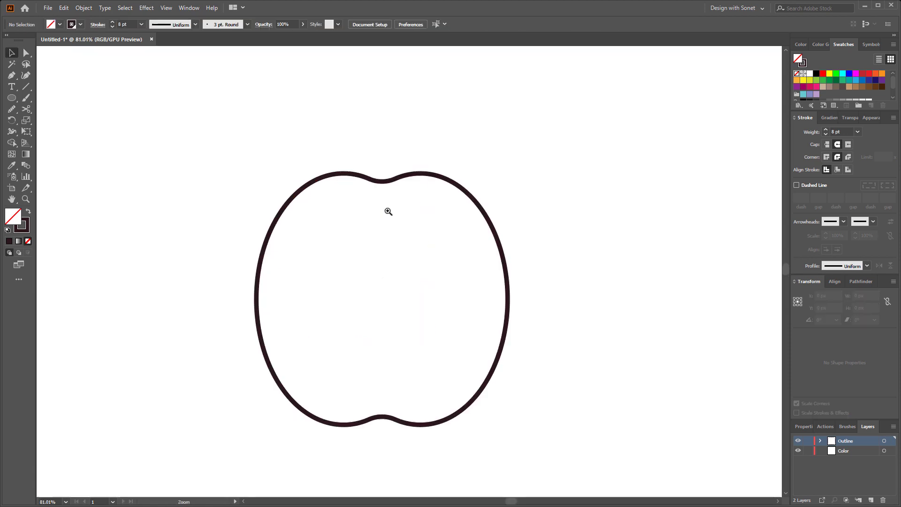
drag(416, 209, 411, 215)
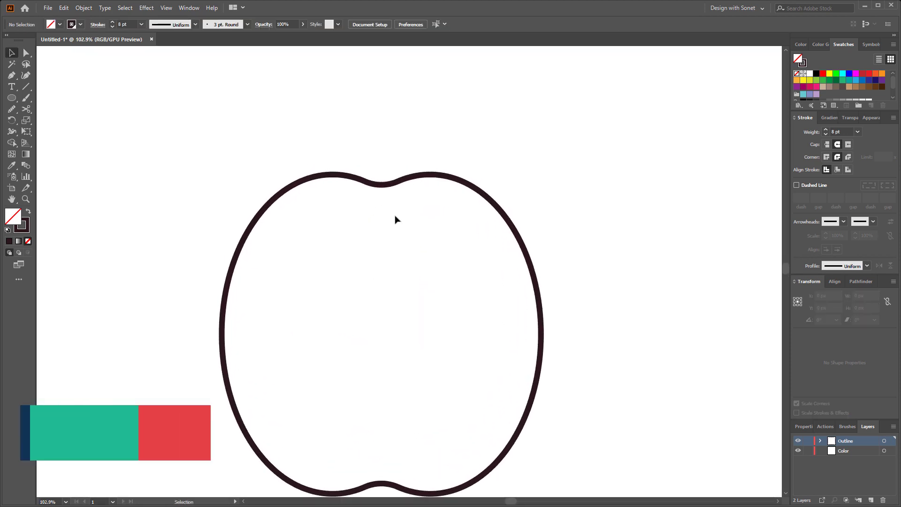
Step: Draw a slanted closed stem shape with the Pen tool rising from the top dip
key(p)
click(369, 222)
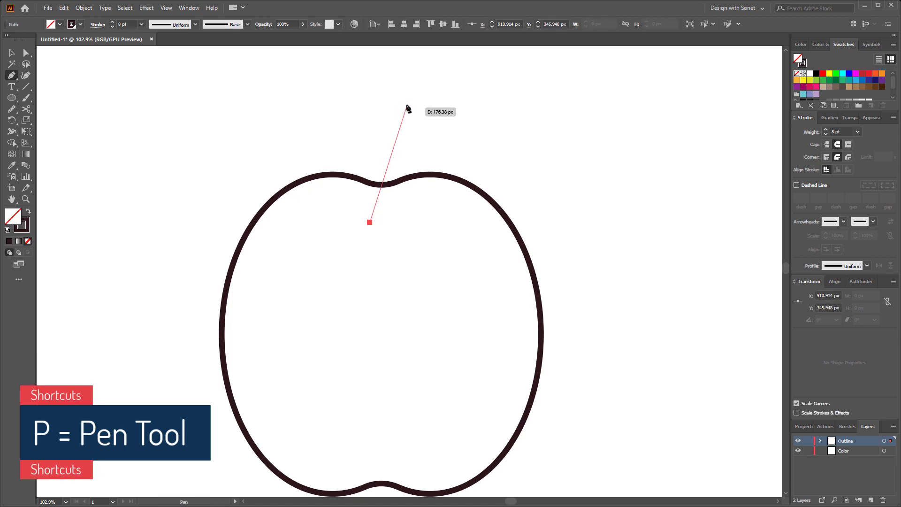
drag(407, 107, 444, 63)
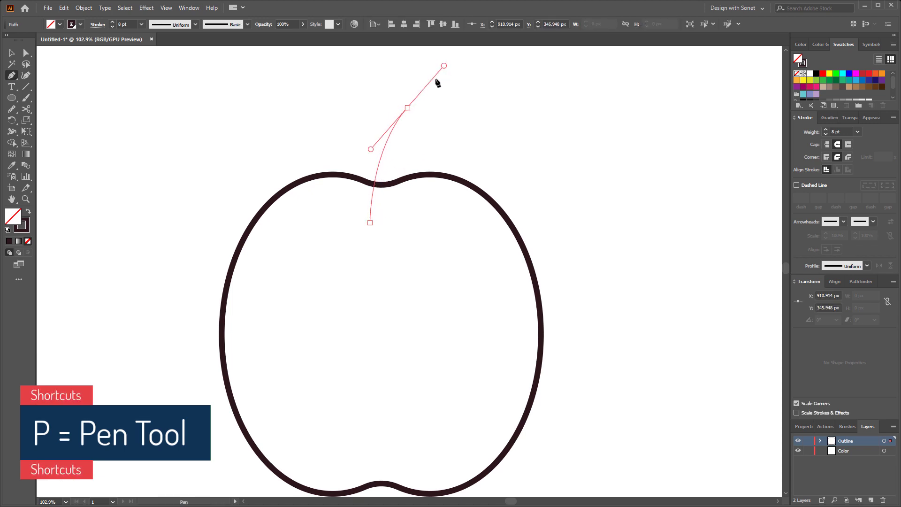
click(407, 107)
click(421, 116)
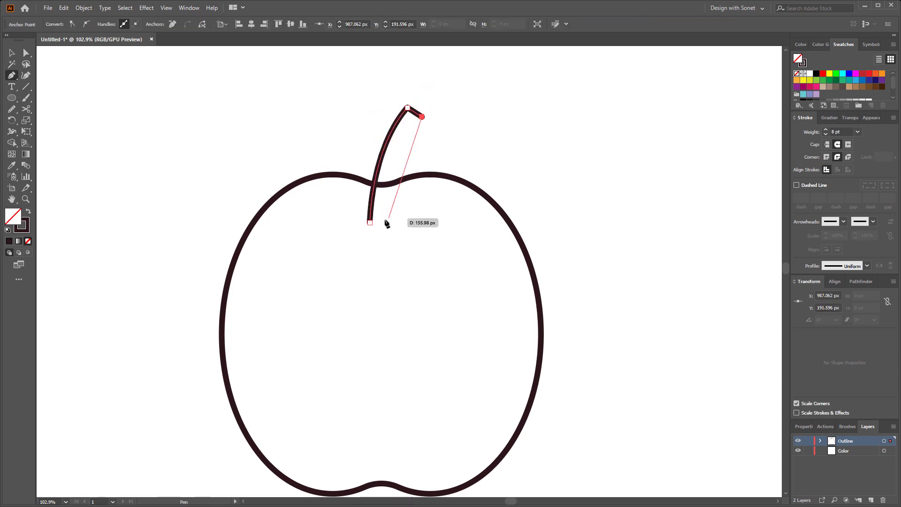
drag(378, 223, 372, 289)
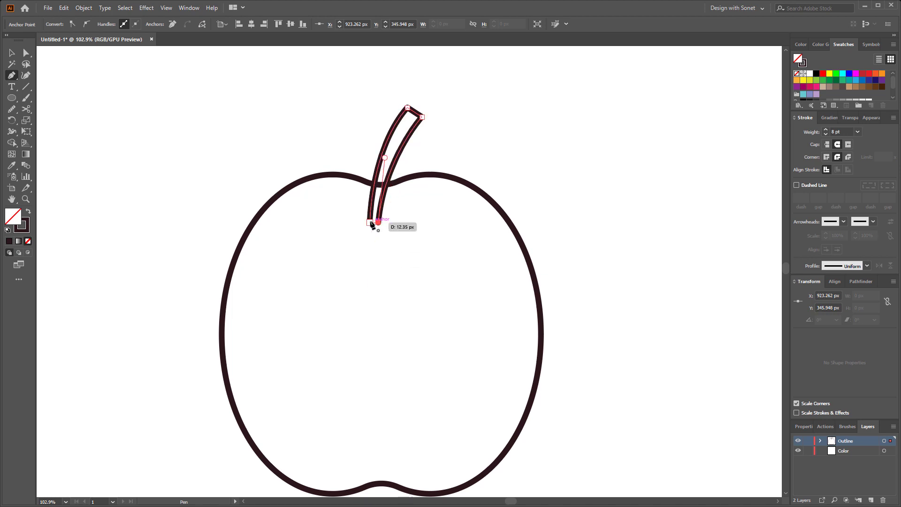
click(370, 222)
Step: Round off the stem's top corner anchor
click(27, 53)
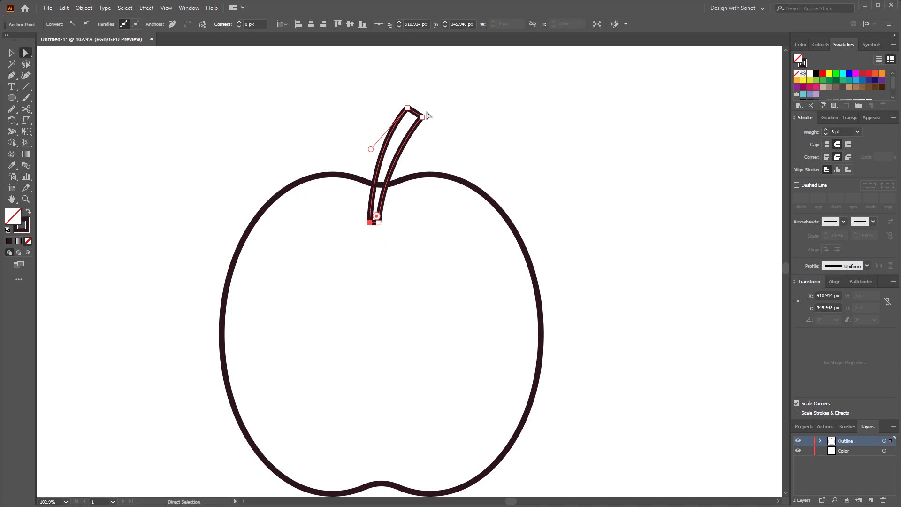
click(407, 108)
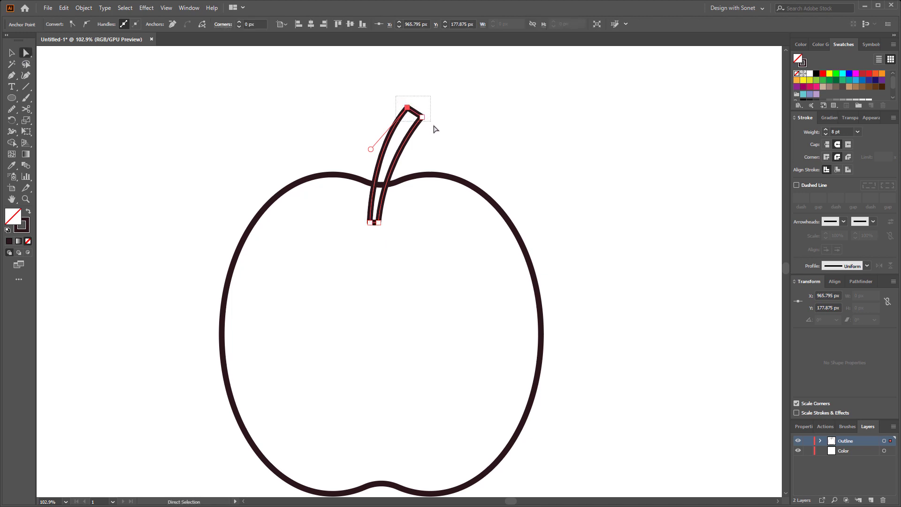
drag(408, 113, 418, 120)
click(462, 134)
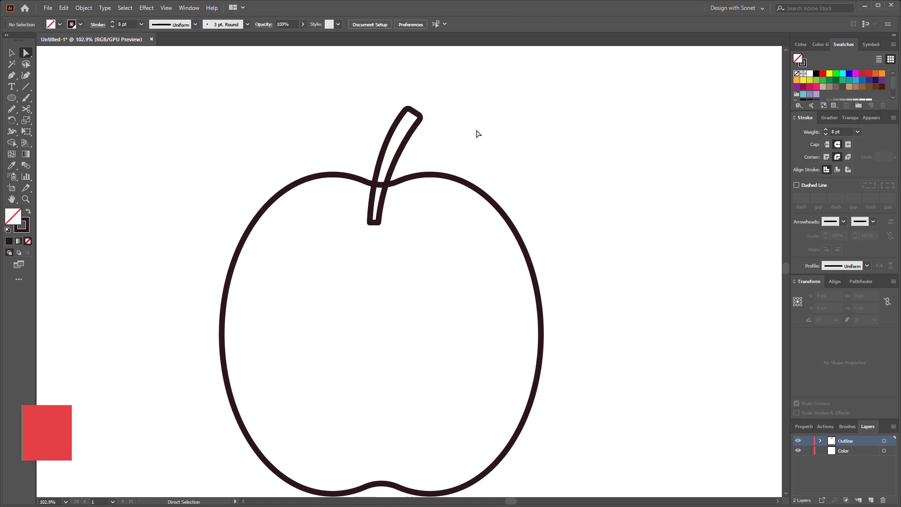
Step: Pen a short curved line across the stem base and nudge it into place
key(p)
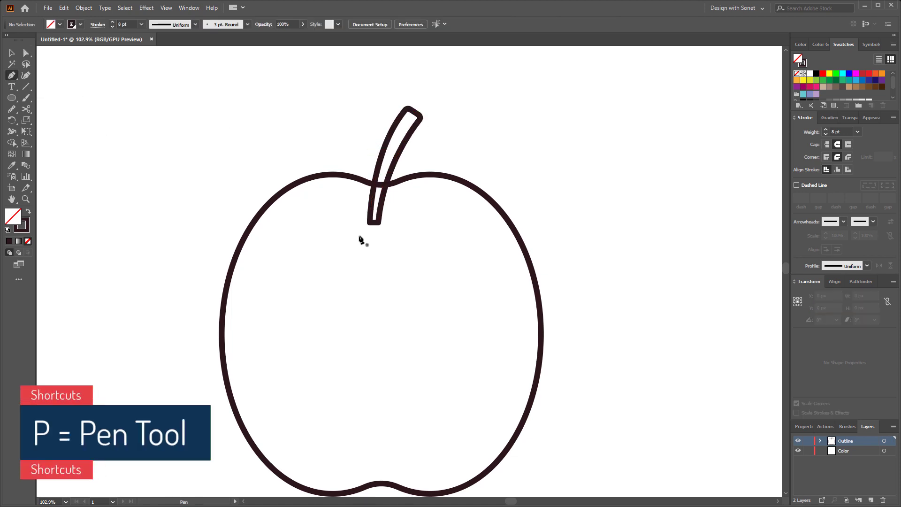
click(345, 222)
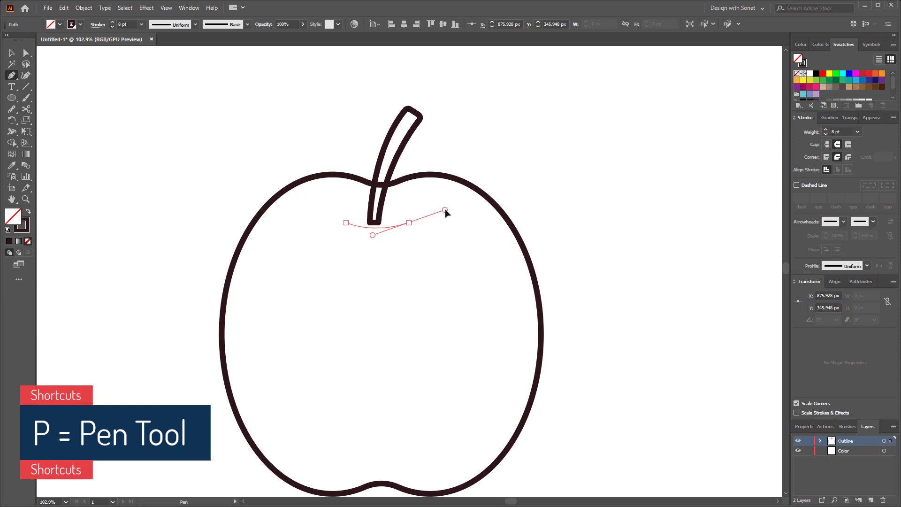
drag(445, 212, 446, 212)
click(12, 53)
click(393, 241)
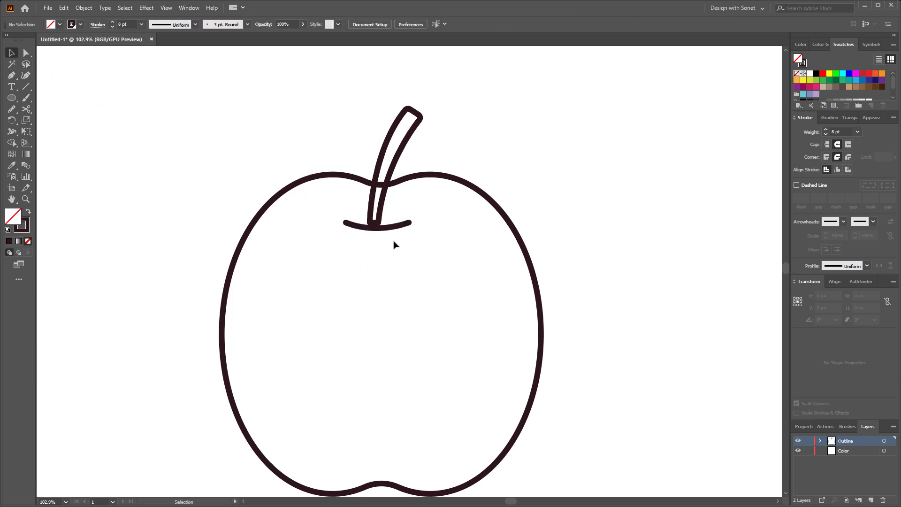
drag(393, 228, 390, 223)
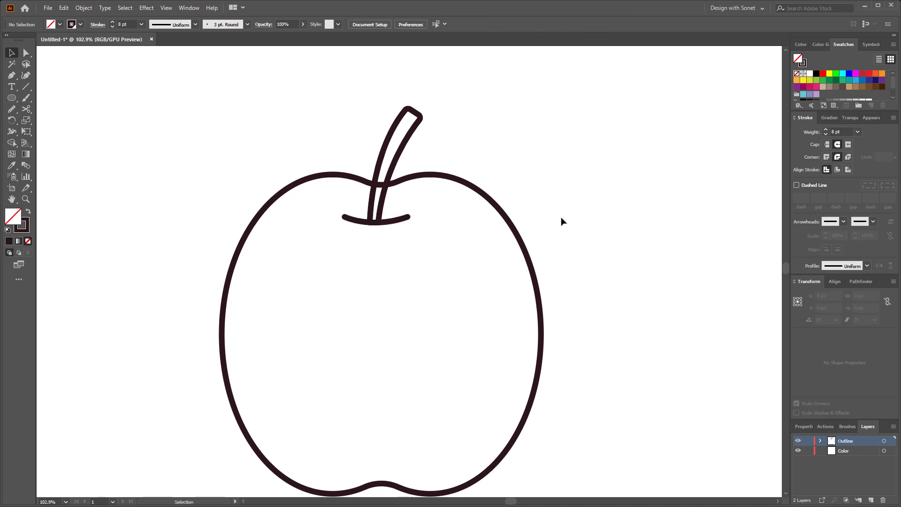
Step: Draw a circle above the apple and Alt-drag an overlapping copy to its right
key(l)
drag(148, 96, 271, 219)
key(v)
drag(210, 156, 272, 142)
shift+click(136, 124)
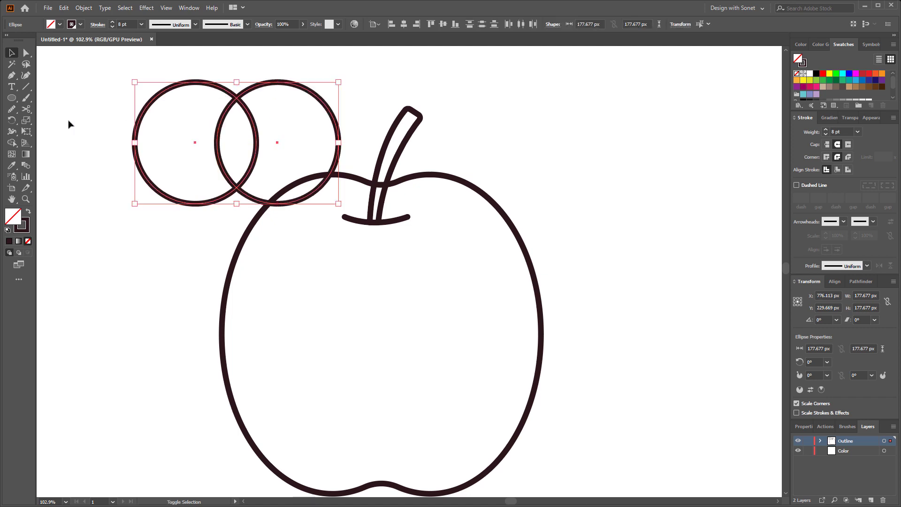
Step: Split out the lens overlap with Shape Builder, delete both crescents, and size the leaf beside the stem
click(11, 144)
click(230, 135)
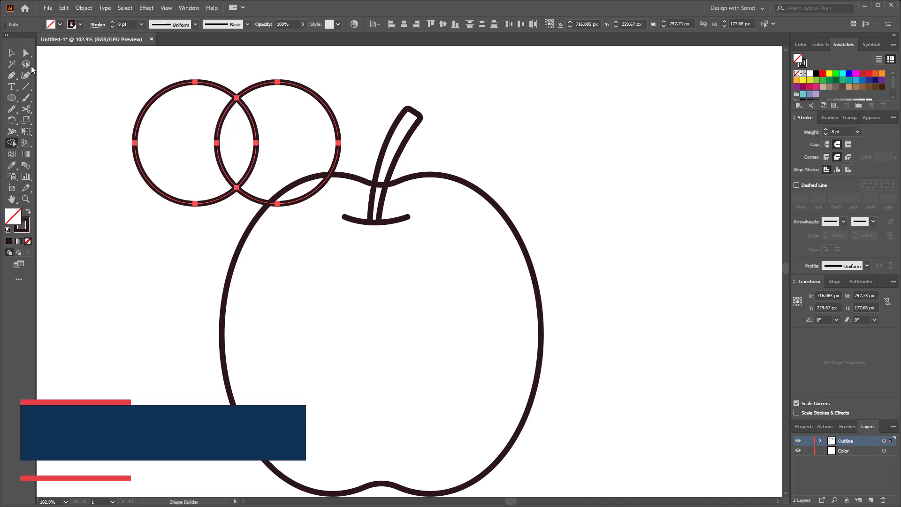
key(v)
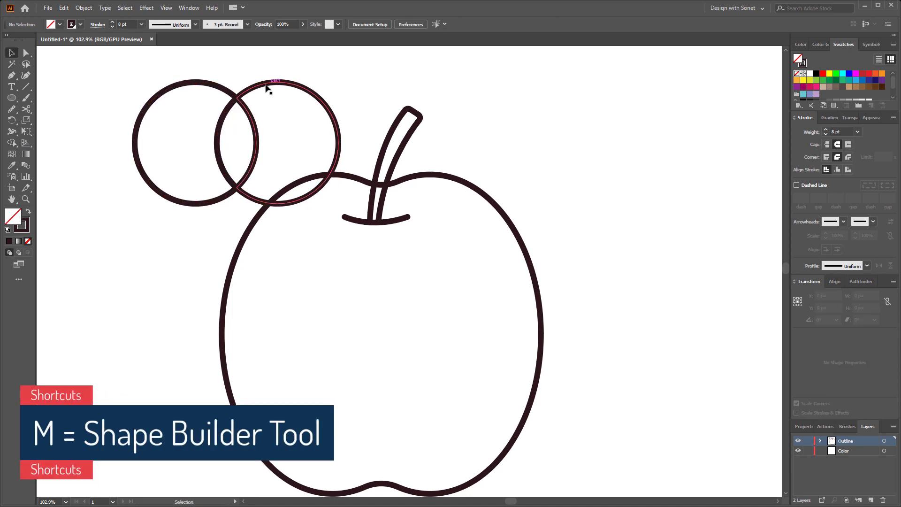
drag(267, 86, 326, 81)
click(197, 88)
key(Delete)
click(314, 90)
key(Delete)
drag(258, 145, 363, 124)
drag(364, 78, 336, 81)
Step: Pen a vein line through the leaf and taper it with the Width tool, thick at the base
scroll(382, 161, up, 5)
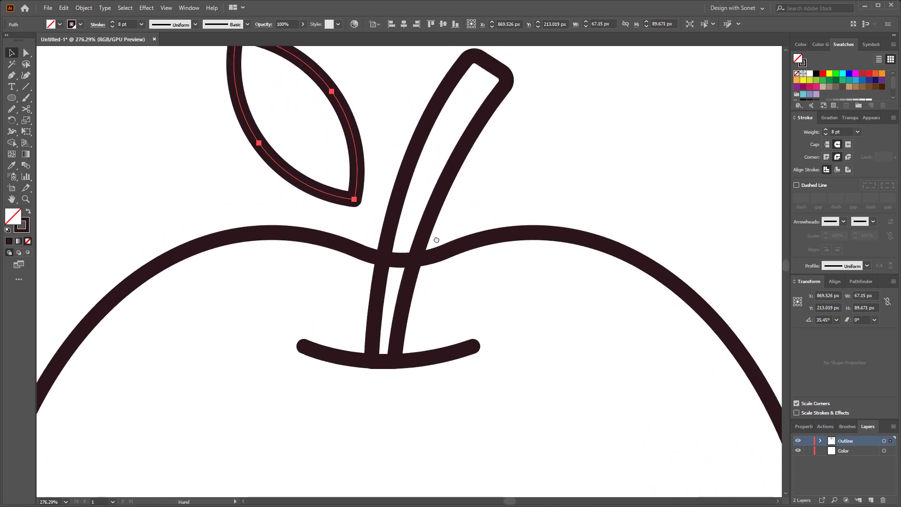
scroll(438, 242, down, 1)
click(12, 75)
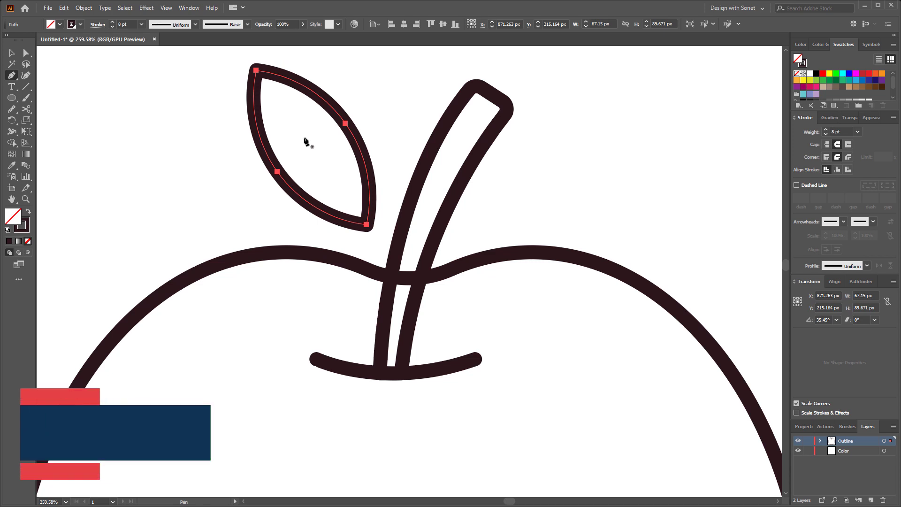
click(291, 121)
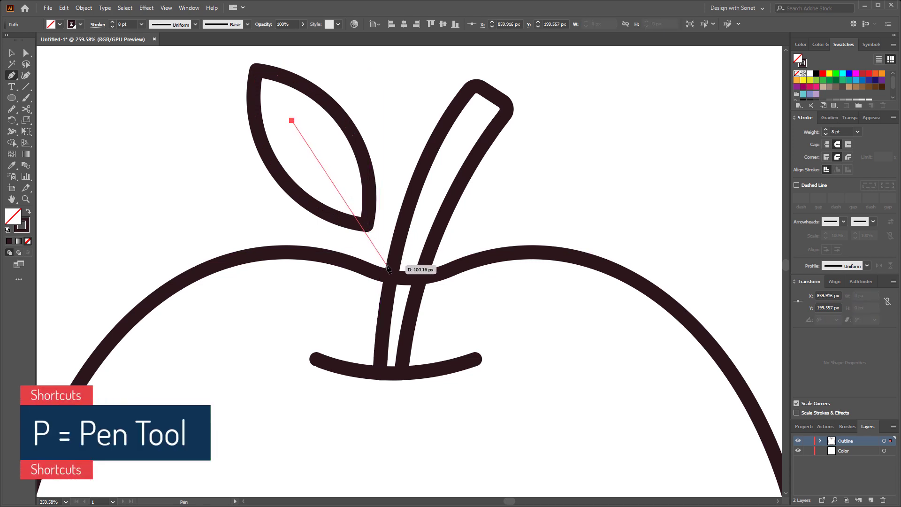
drag(386, 263, 419, 329)
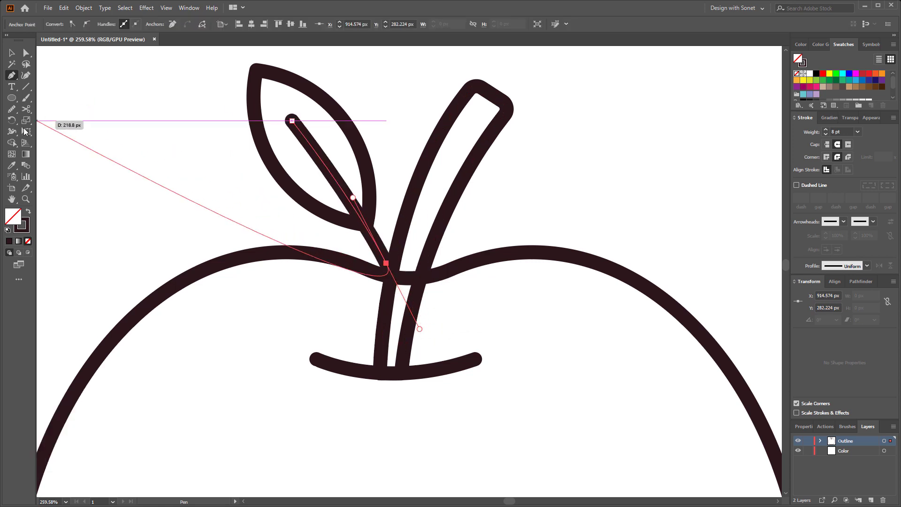
key(shift+w)
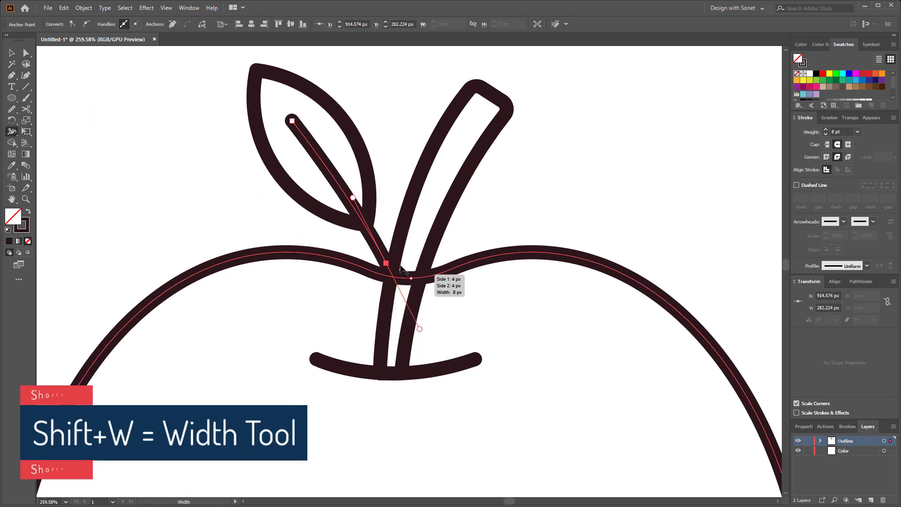
drag(387, 264, 383, 259)
drag(302, 121, 299, 126)
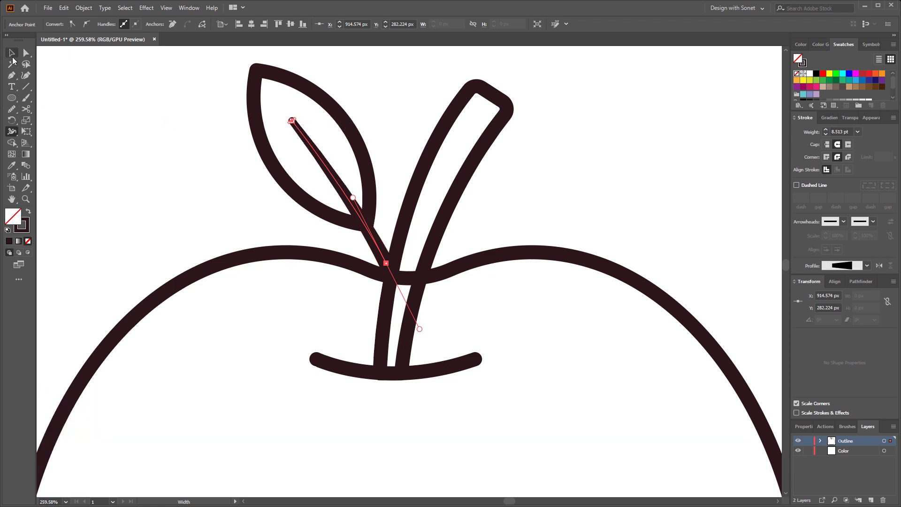
Step: Select the veined leaf and Alt-drag a smaller copy up and to the right
click(12, 53)
click(141, 124)
drag(137, 108, 376, 212)
drag(358, 156, 439, 108)
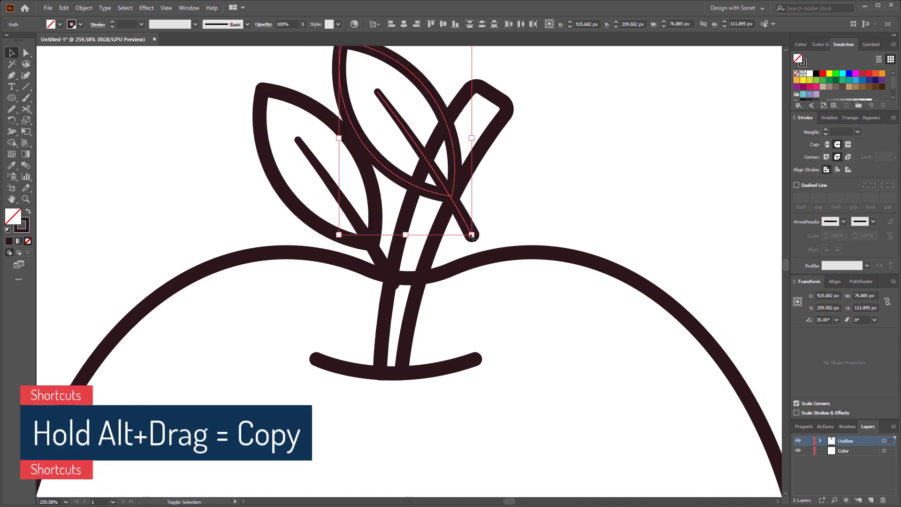
drag(471, 234, 456, 203)
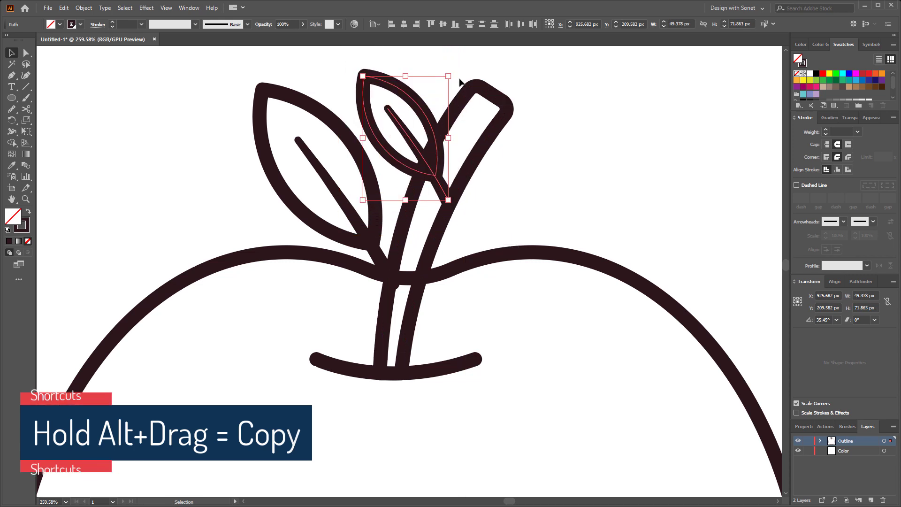
Step: Rotate the small leaf upright and position it between the first leaf and the stem
drag(453, 75, 503, 119)
drag(403, 157, 397, 158)
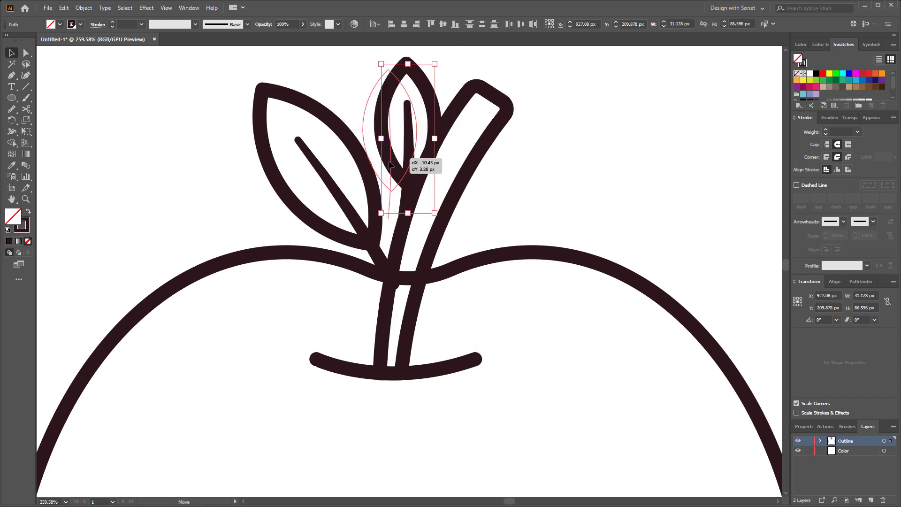
drag(389, 165, 388, 190)
drag(421, 94, 438, 95)
drag(388, 161, 389, 146)
Step: Select all the outline art and Alt-drag a copy onto the Color layer
click(549, 168)
scroll(376, 346, down, 4)
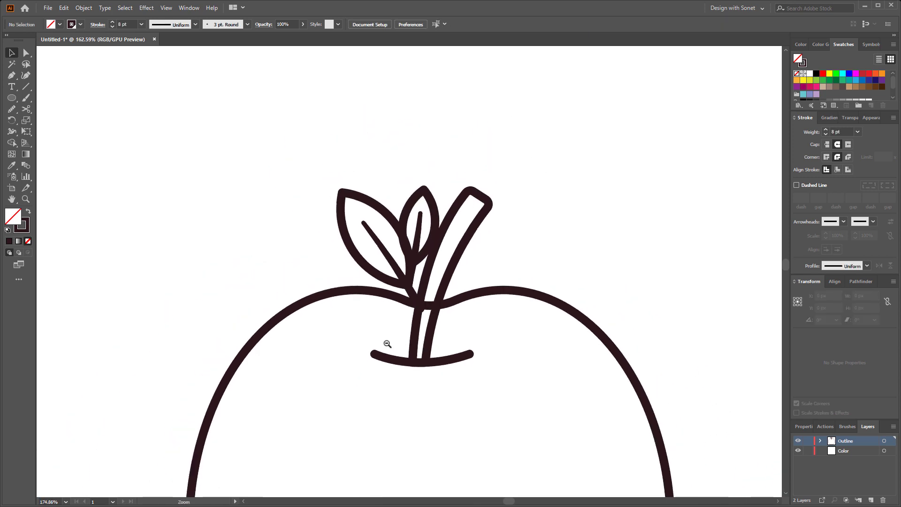
scroll(402, 274, down, 2)
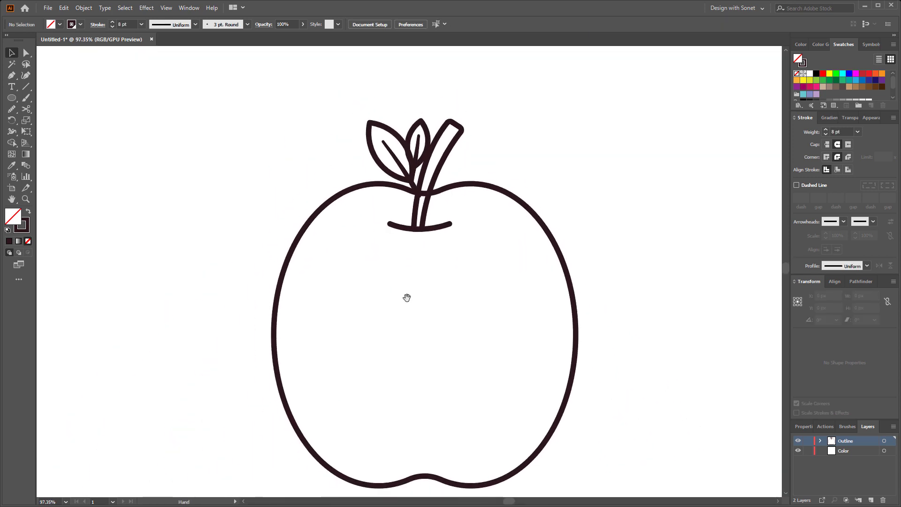
drag(388, 278, 393, 280)
drag(225, 91, 620, 469)
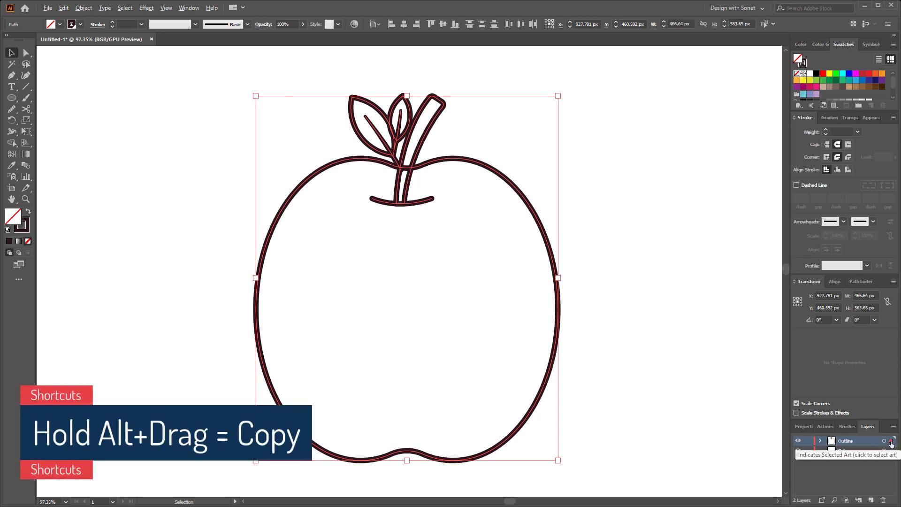
drag(891, 443, 890, 454)
Step: Lock the Outline layer, keeping the apple copy in its original position
click(809, 442)
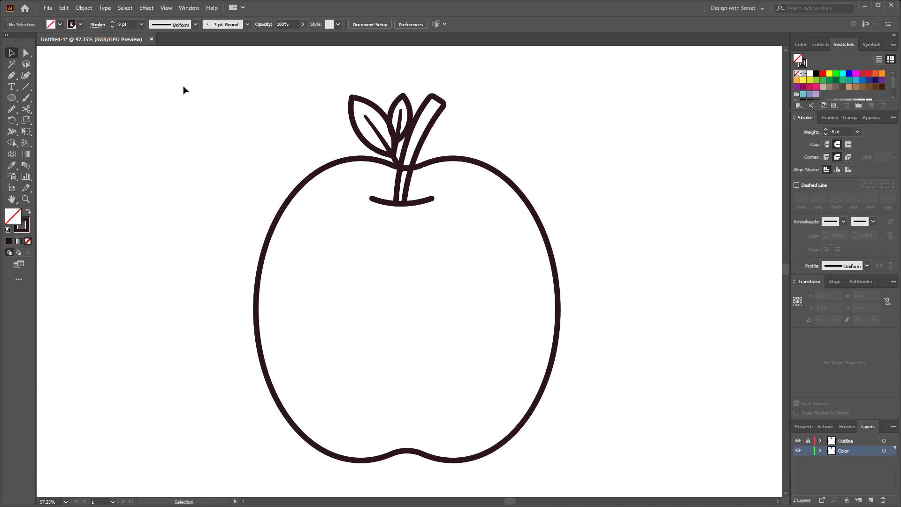
drag(189, 84, 481, 225)
drag(547, 298, 410, 287)
key(ctrl+z)
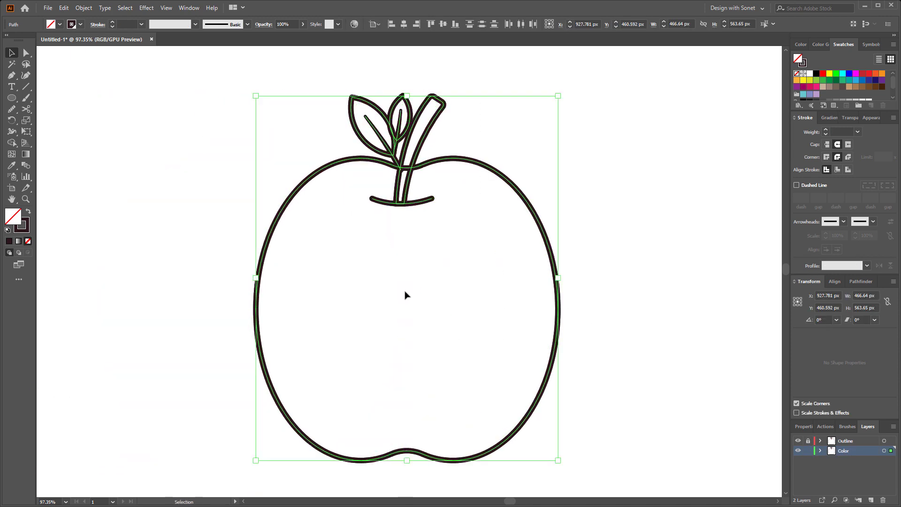
Step: Swap fill and stroke on the apple copy and fill the apple body pink
click(28, 214)
click(17, 219)
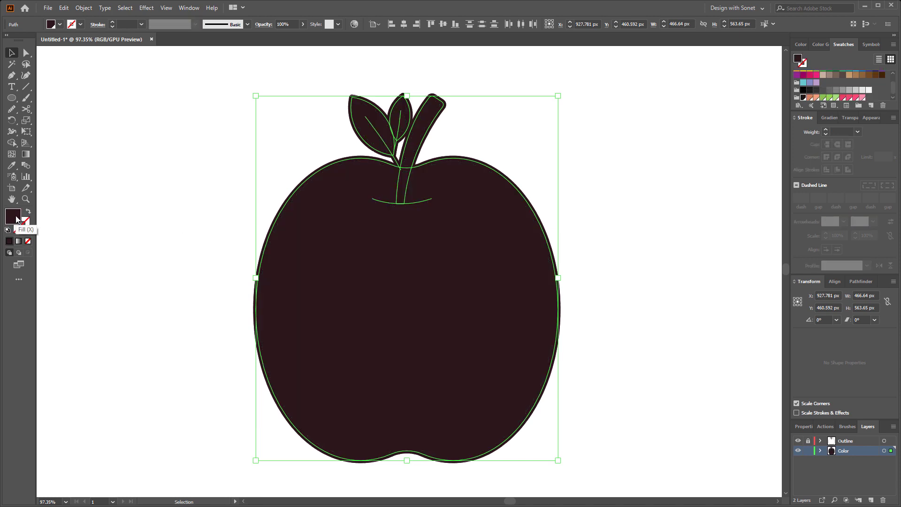
click(622, 191)
click(418, 266)
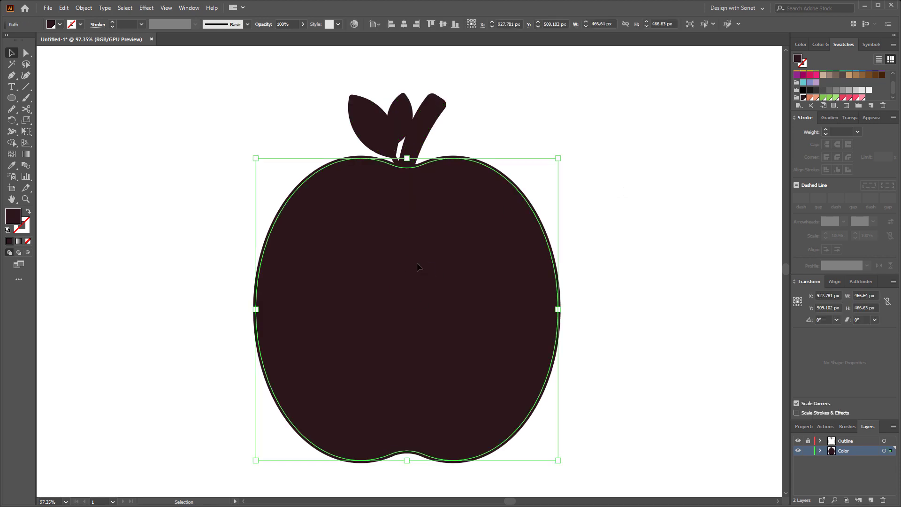
click(855, 98)
Step: Delete the extra stem-base curve copy and the leaf vein from the colour copy
click(656, 308)
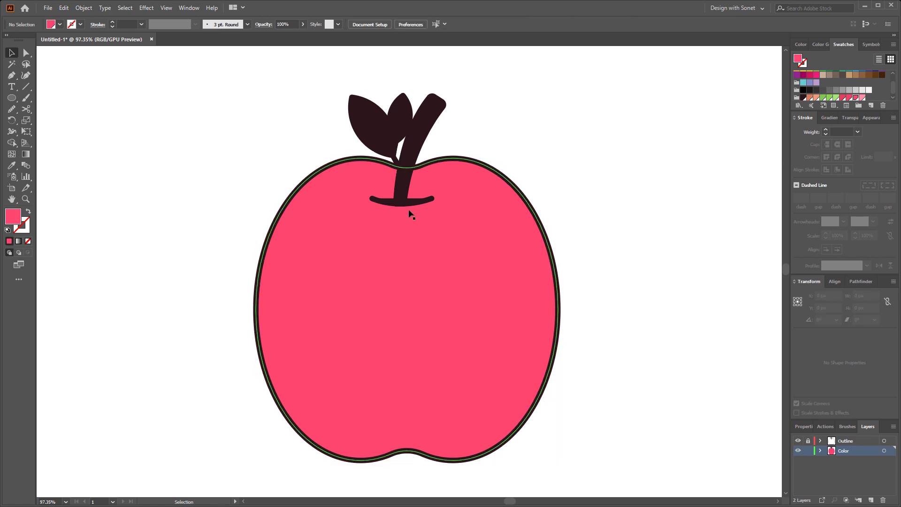
drag(405, 205, 433, 222)
key(Delete)
click(392, 158)
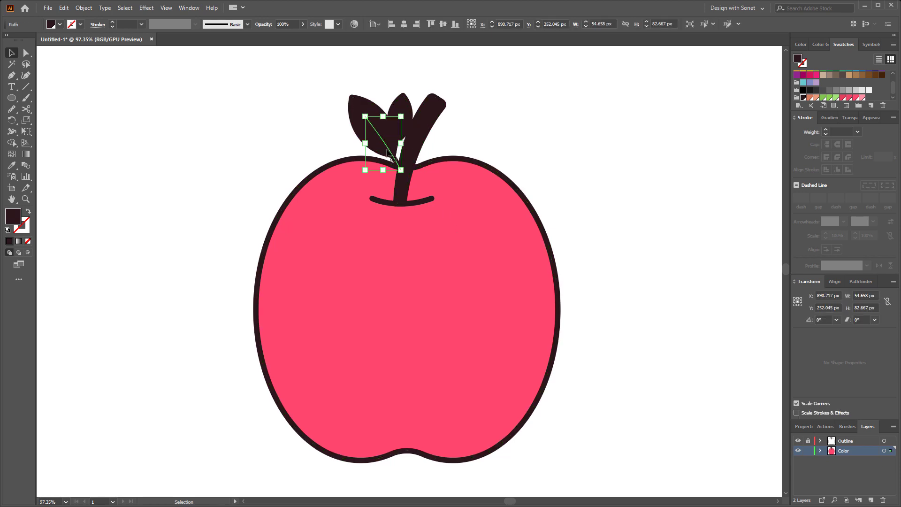
key(Delete)
key(ctrl+z)
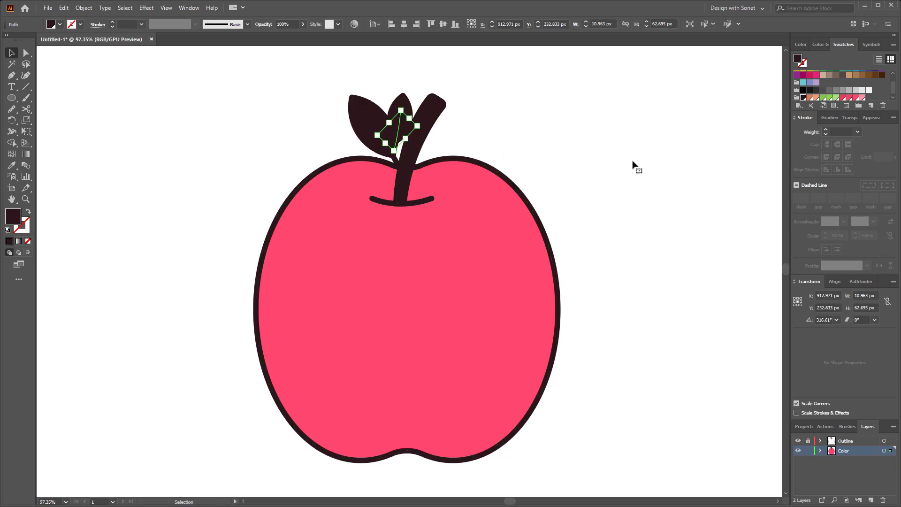
key(ctrl+shift+z)
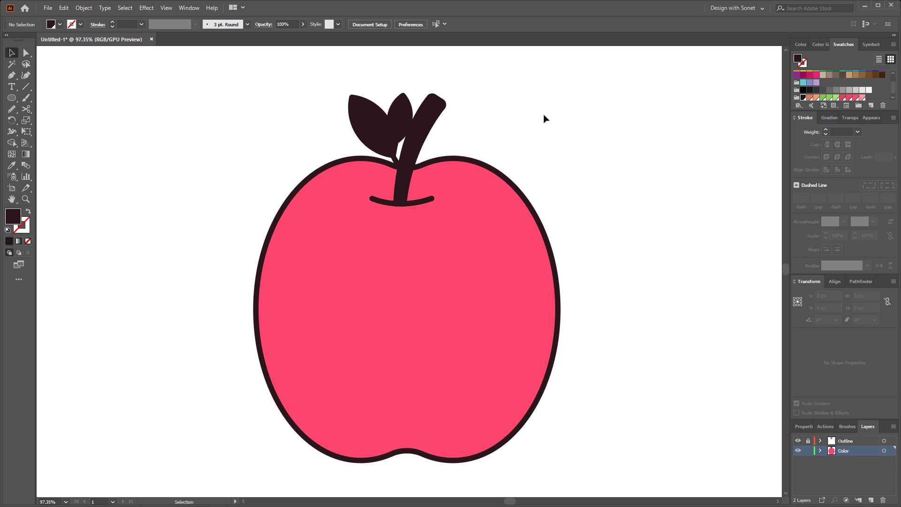
Step: Copy the pink apple body and paste it in front
click(459, 322)
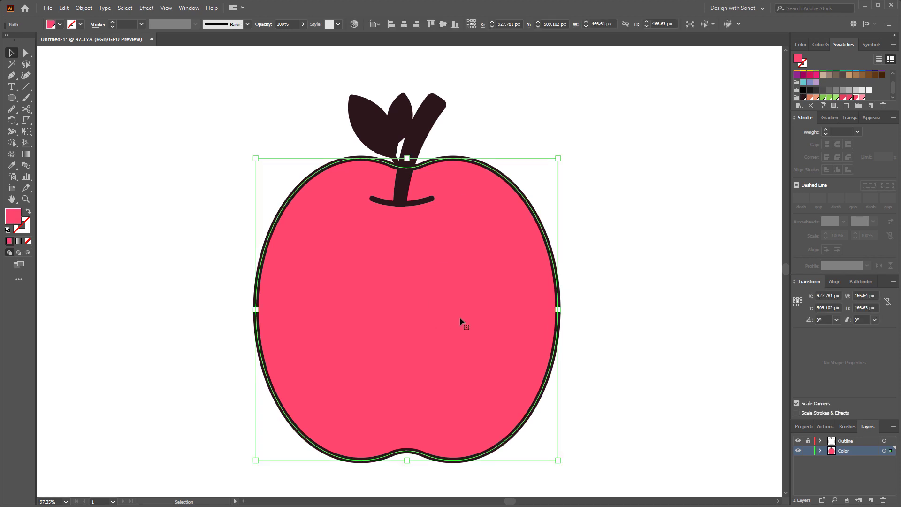
click(64, 8)
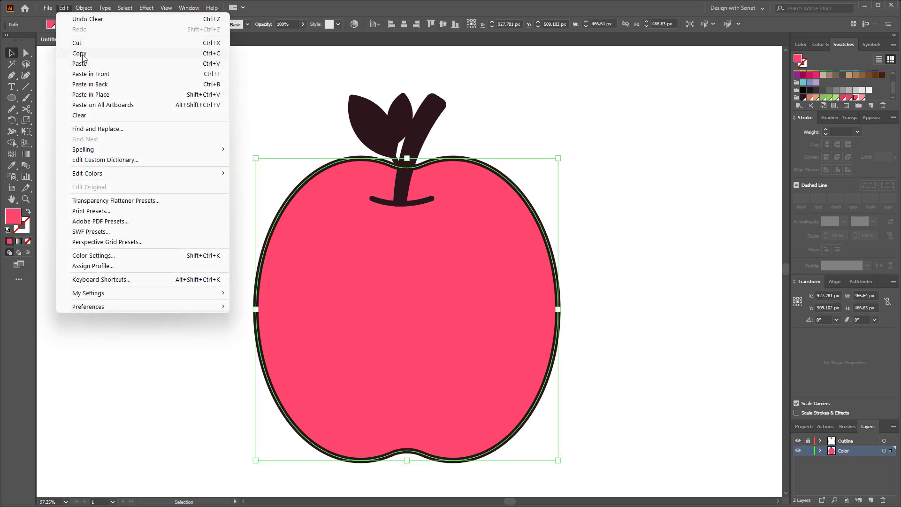
click(82, 55)
click(64, 8)
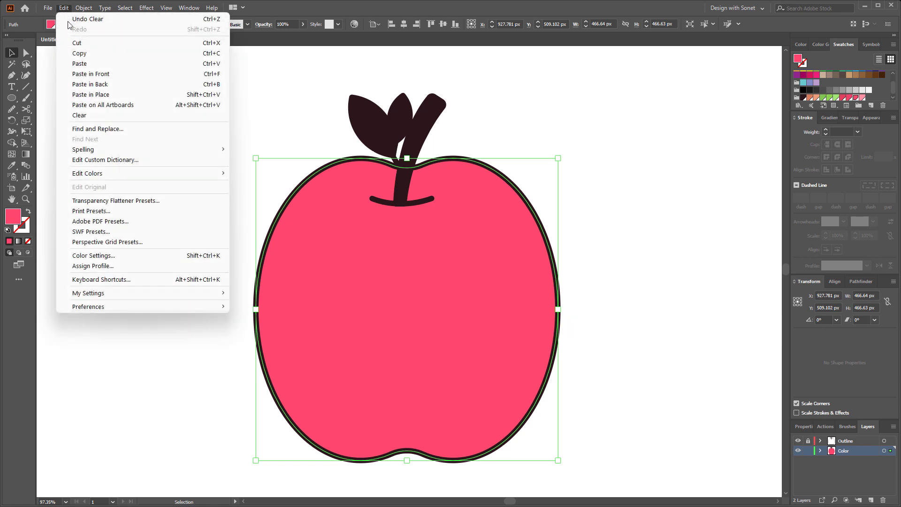
click(85, 75)
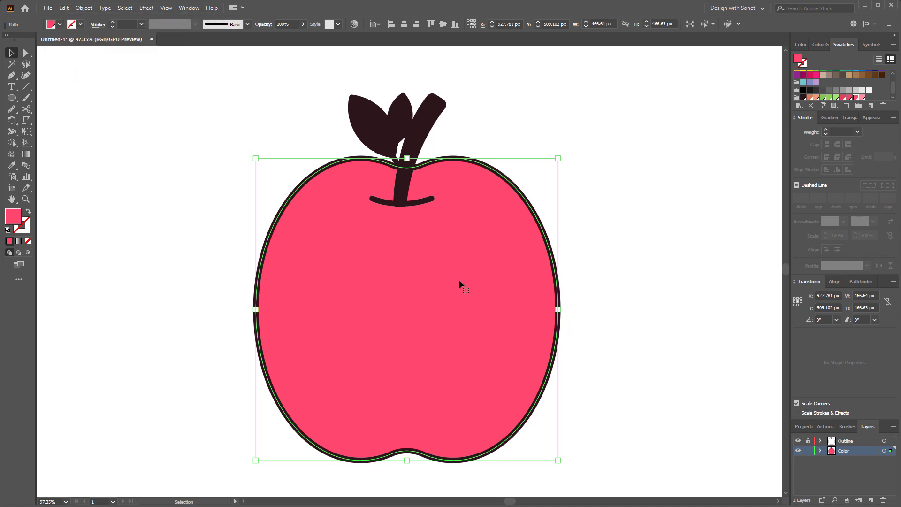
drag(458, 280, 343, 278)
key(ctrl+z)
Step: Fill the pasted body copy darker pink and Alt-drag a duplicate slightly left
click(843, 99)
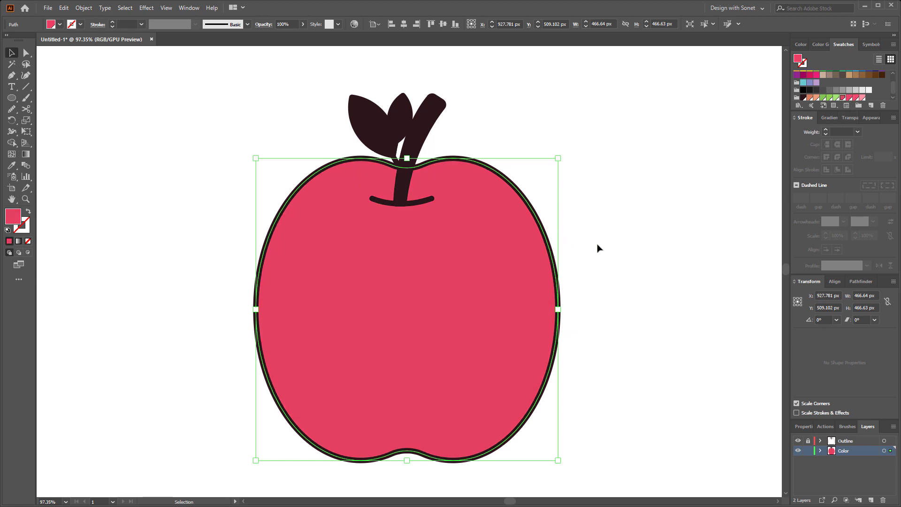
drag(442, 253, 396, 258)
key(ctrl+z)
click(63, 8)
click(308, 106)
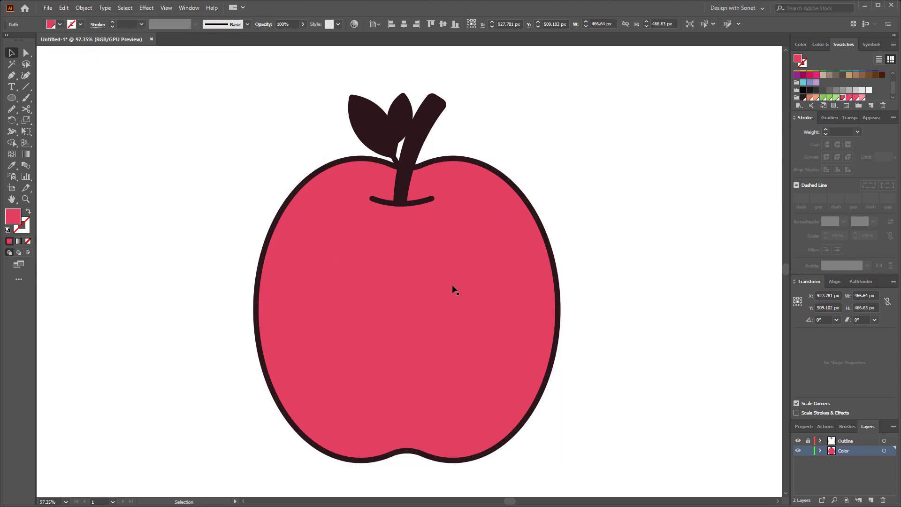
click(457, 286)
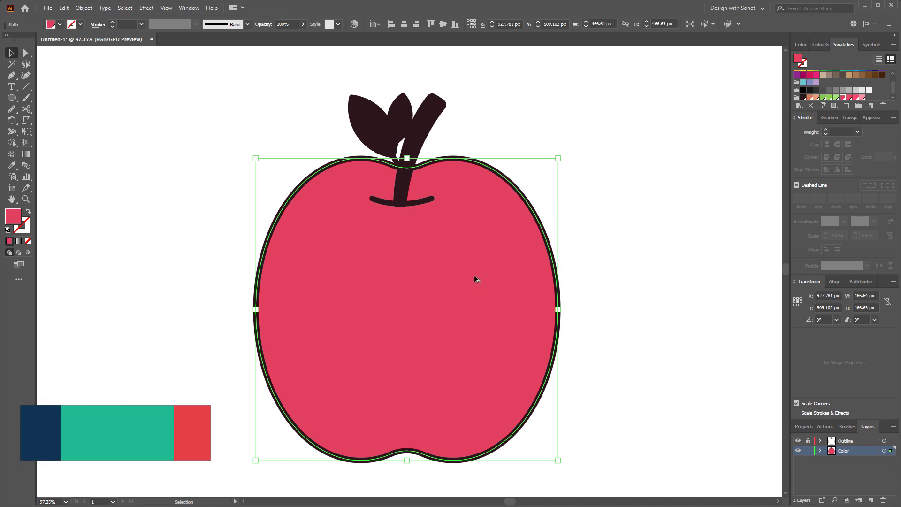
drag(479, 279, 460, 275)
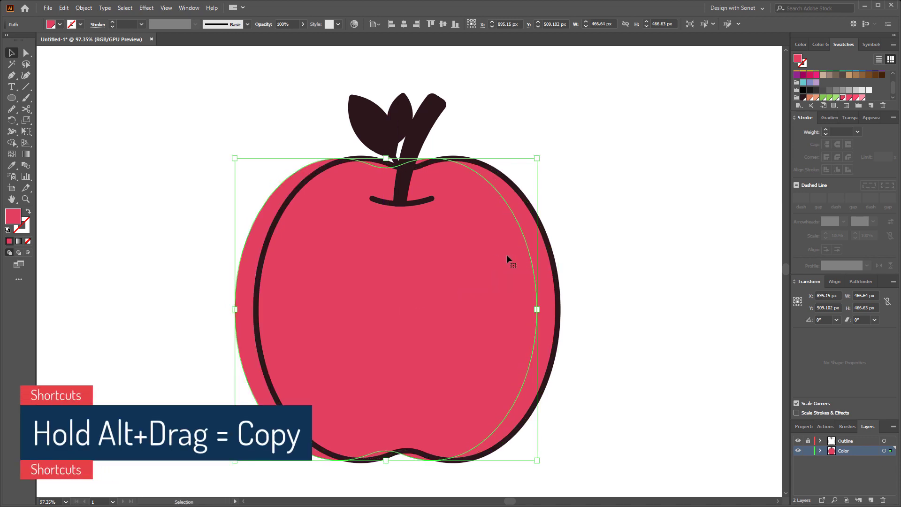
Step: Use Shape Builder on the overlapping bodies so only a darker right-side crescent remains
shift+click(540, 245)
click(15, 143)
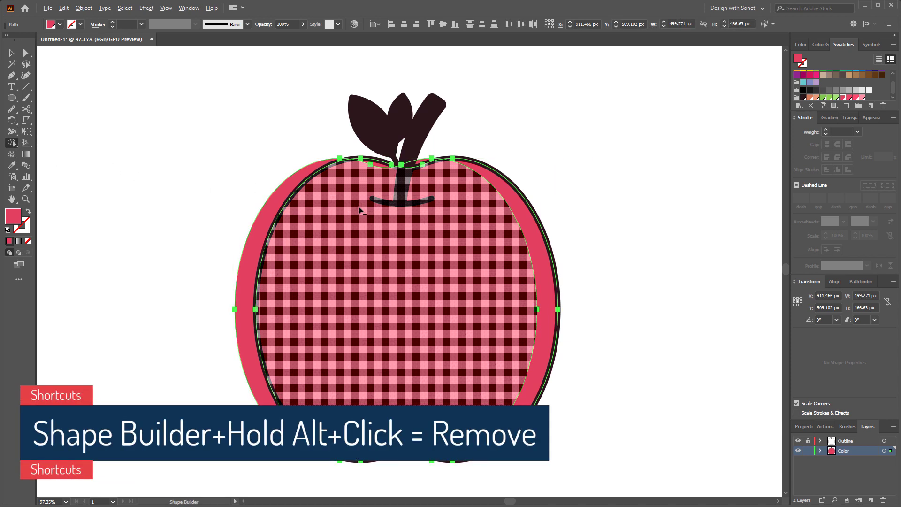
mouse_move(278, 156)
mouse_down()
mouse_move(327, 196)
mouse_move(374, 154)
mouse_move(401, 179)
mouse_up()
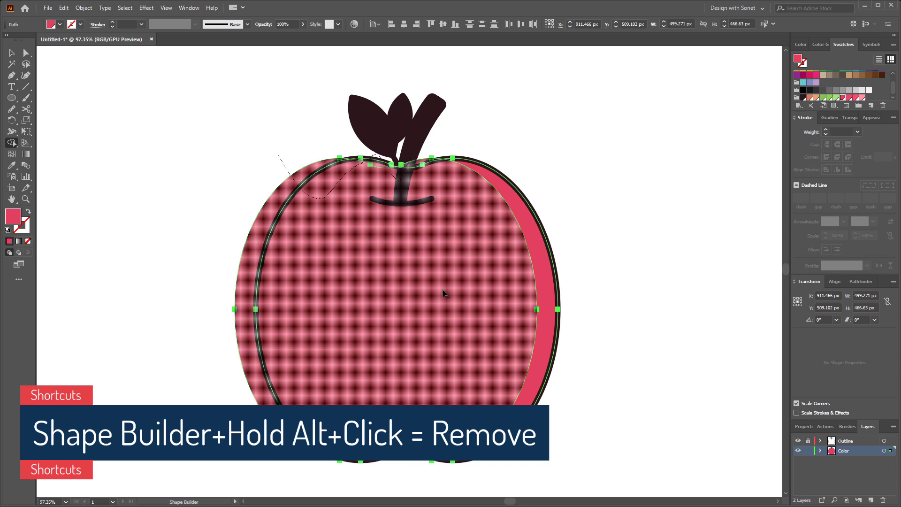
drag(312, 472, 305, 473)
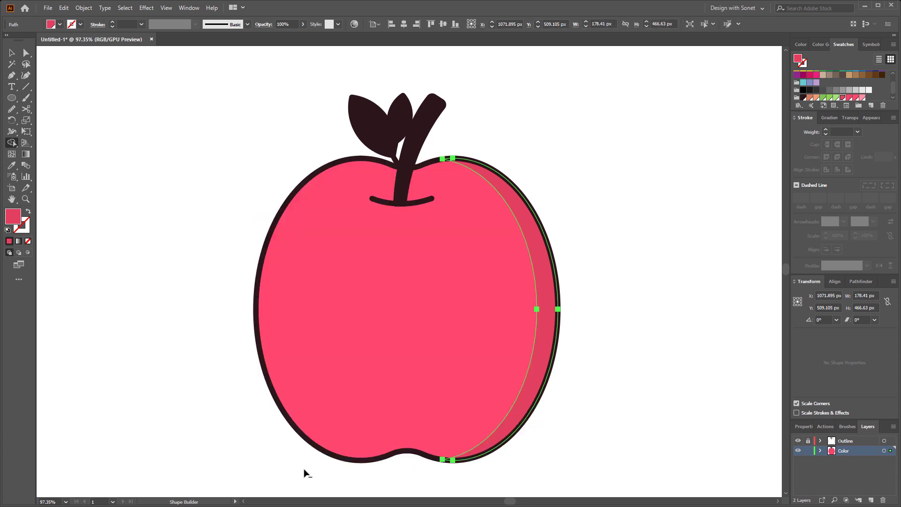
click(11, 52)
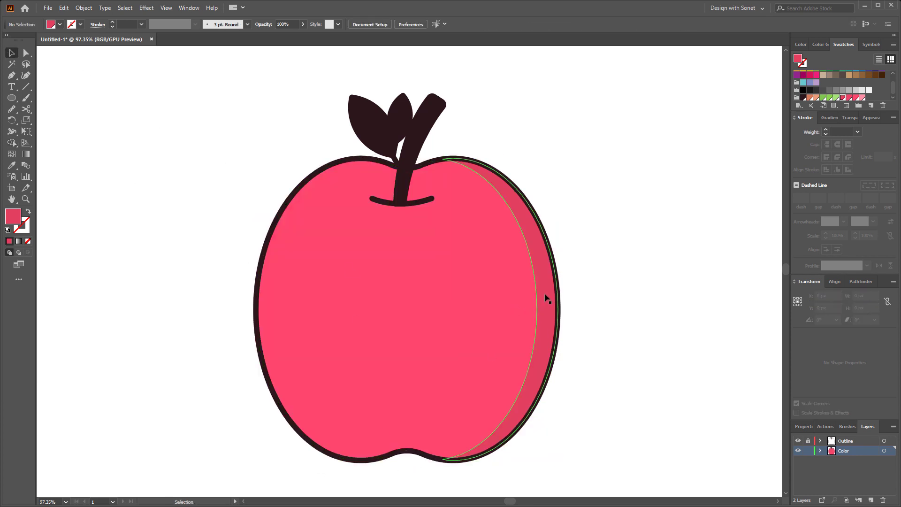
drag(547, 298, 469, 321)
key(ctrl+z)
key(ctrl+z)
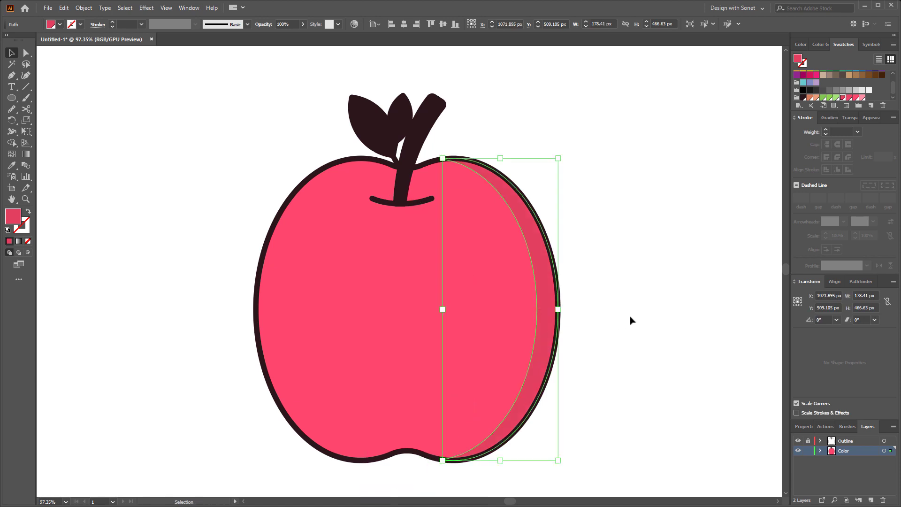
click(629, 317)
Step: Trim a left-offset copy of the apple body into a wider pink shading band on the right
click(480, 274)
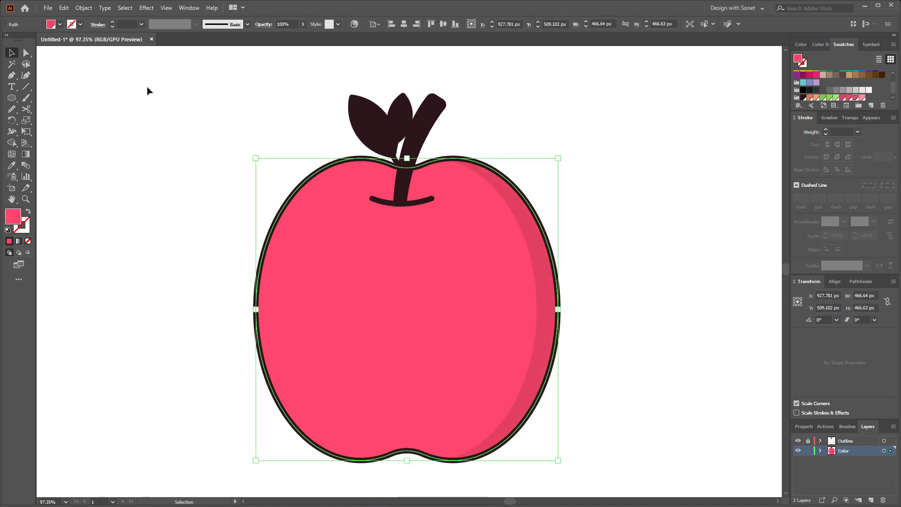
click(64, 8)
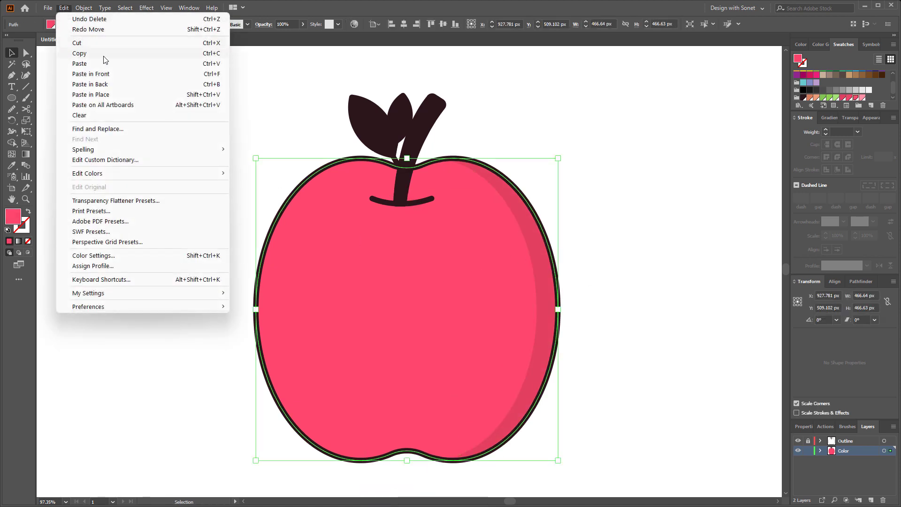
click(173, 56)
click(64, 8)
click(97, 75)
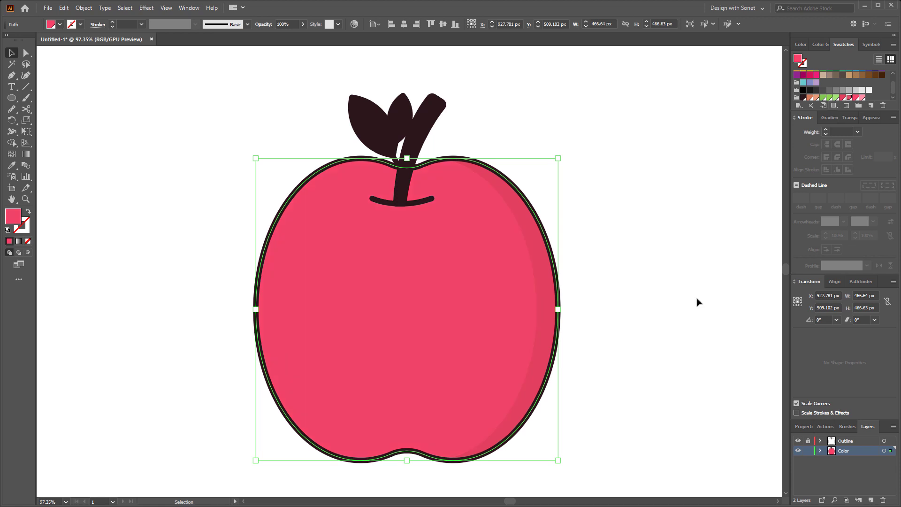
drag(490, 281, 436, 279)
shift+click(496, 215)
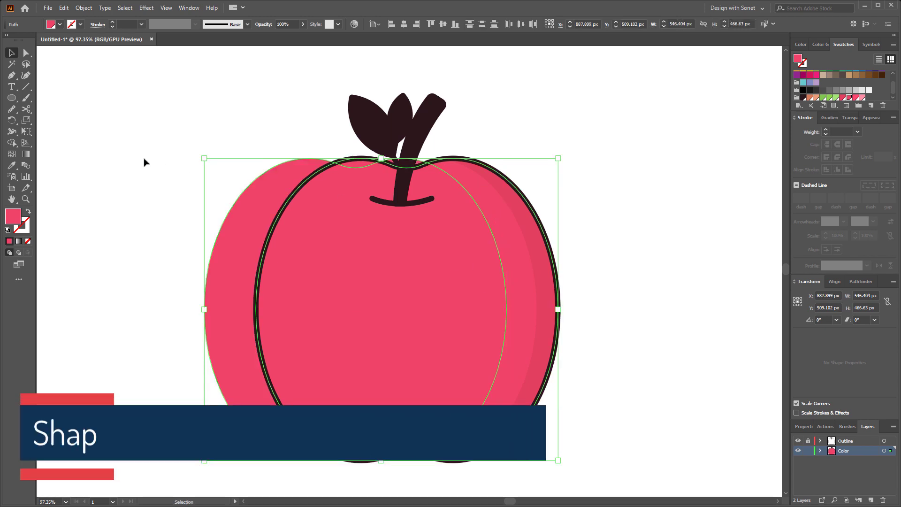
click(13, 143)
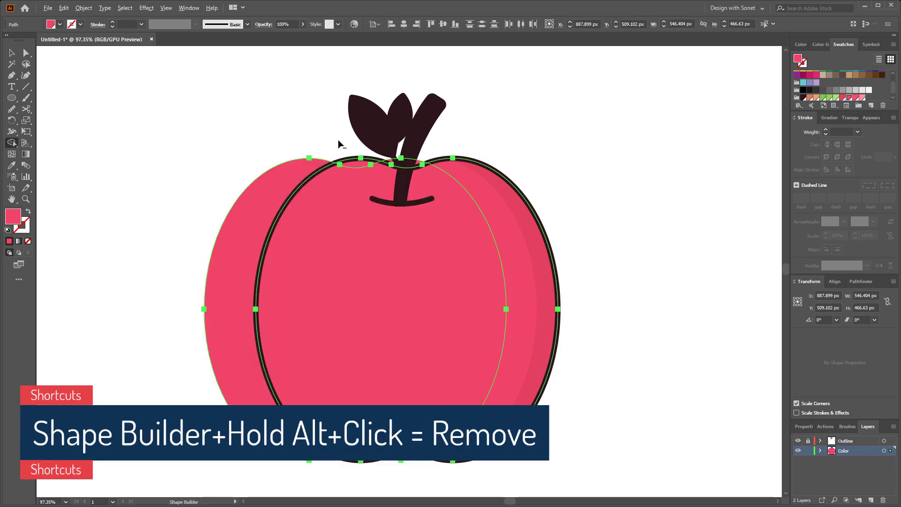
drag(366, 188, 307, 247)
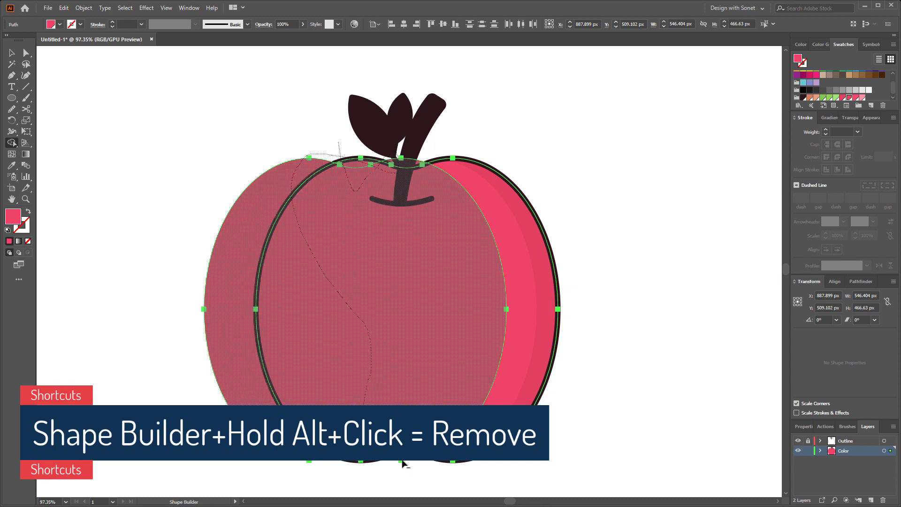
drag(403, 470, 404, 469)
key(v)
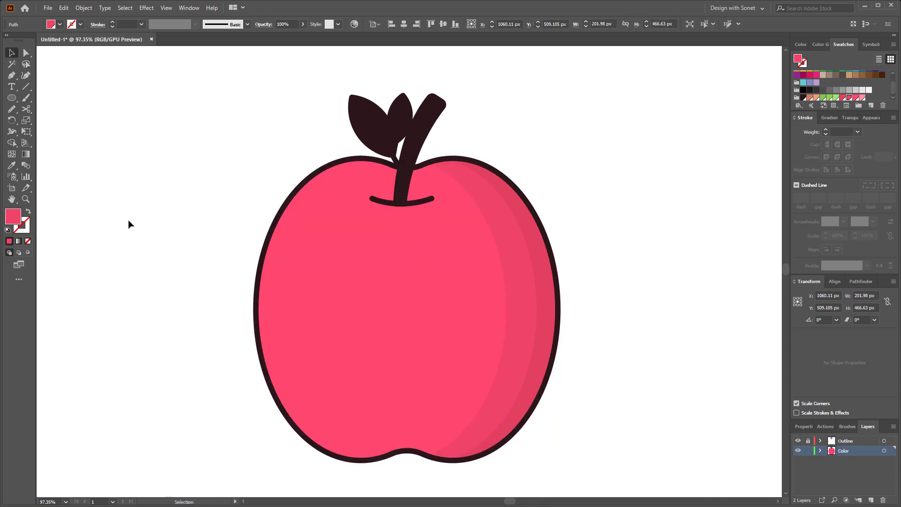
click(130, 225)
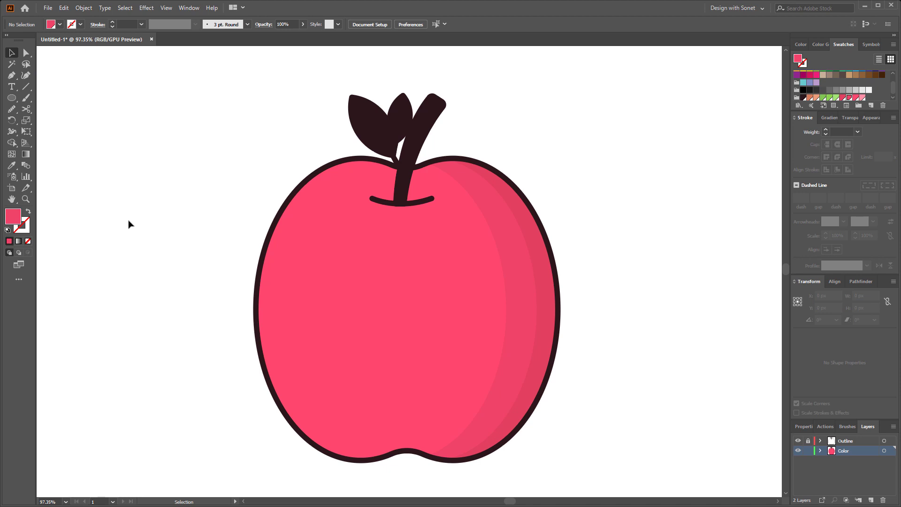
Step: Paste a light pink copy of the body, shift it right, and trim it to a left-edge sliver
click(324, 265)
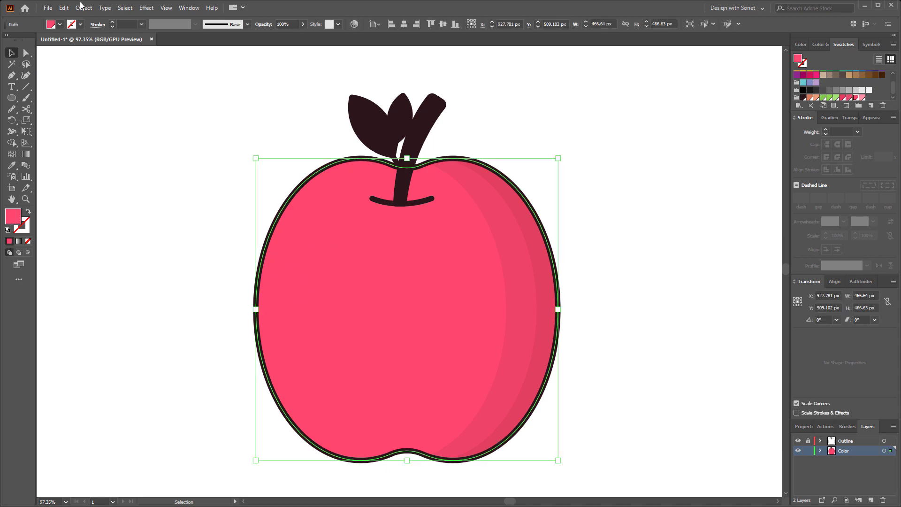
click(62, 10)
click(94, 53)
key(alt+e)
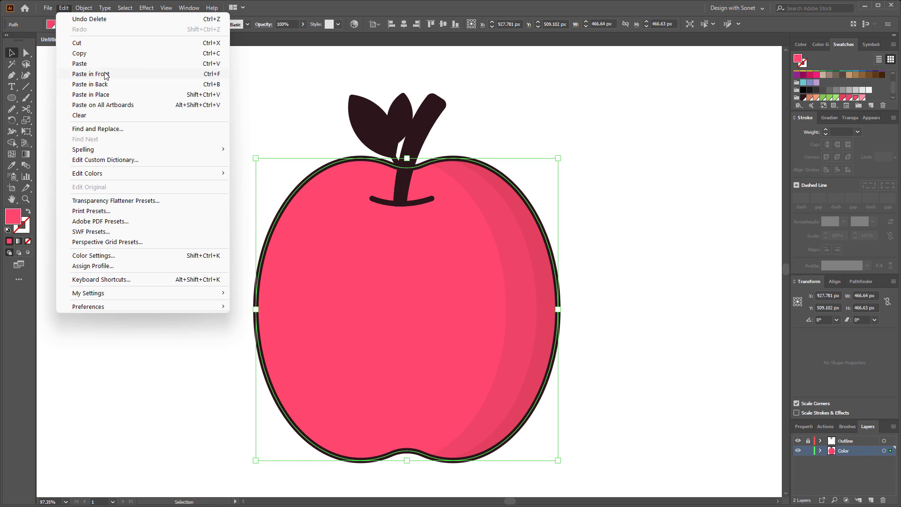
click(106, 75)
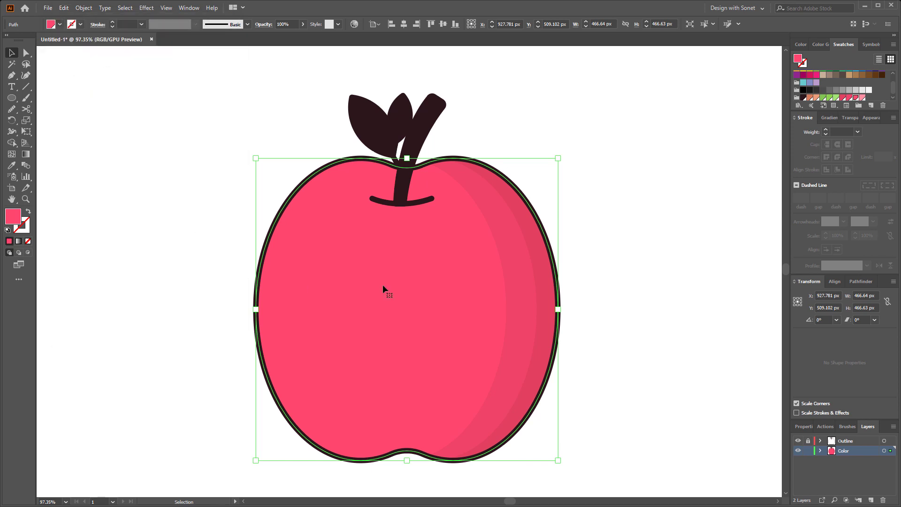
click(862, 98)
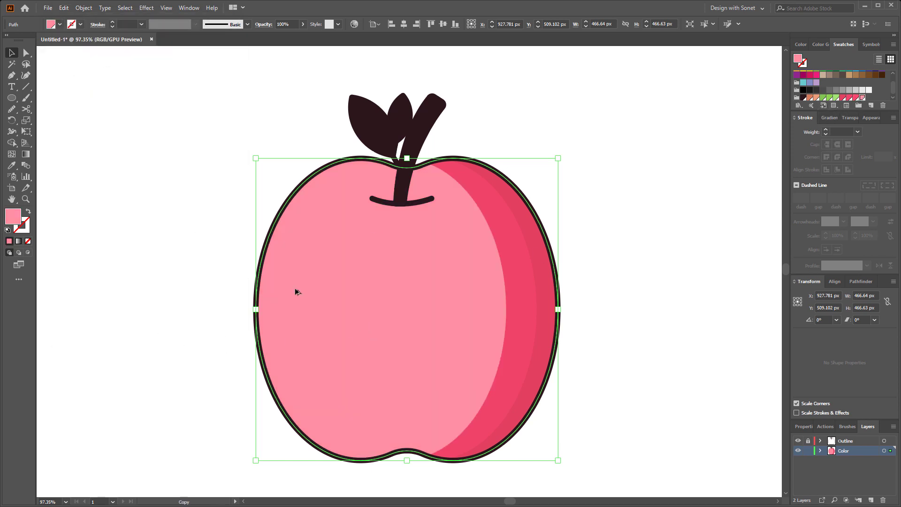
drag(298, 292, 308, 292)
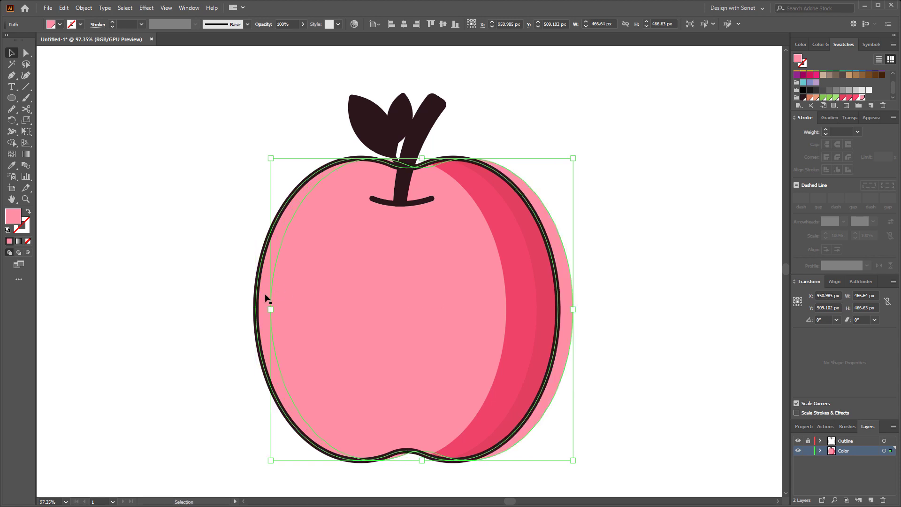
click(11, 143)
mouse_move(361, 234)
mouse_down()
mouse_move(405, 144)
mouse_move(457, 196)
mouse_move(401, 460)
mouse_move(439, 454)
mouse_up()
drag(612, 312, 620, 306)
click(12, 52)
click(125, 294)
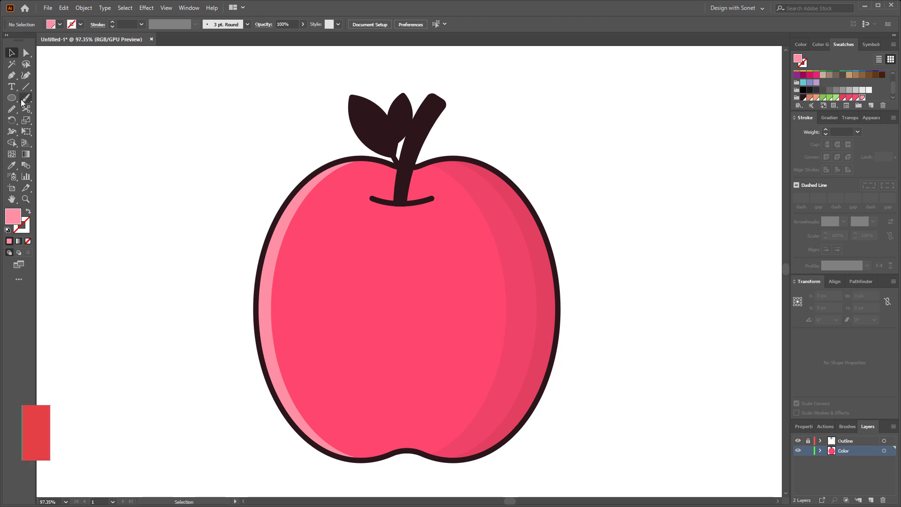
Step: Draw tall narrow highlight ovals on the apple's upper left, tilting and resizing them
key(l)
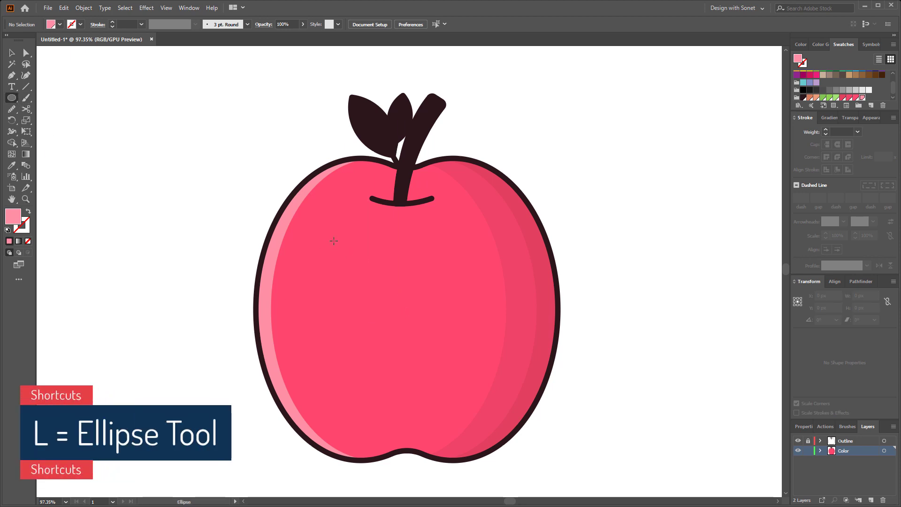
drag(334, 241, 355, 293)
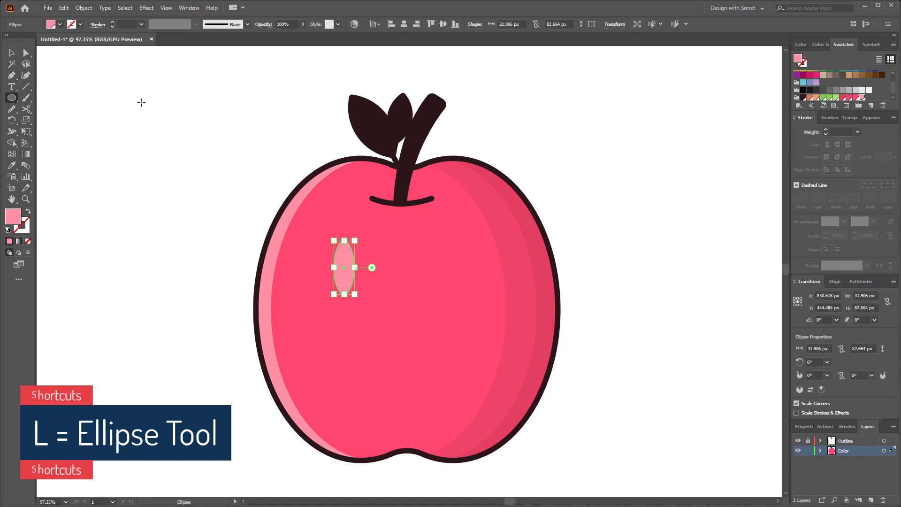
click(10, 53)
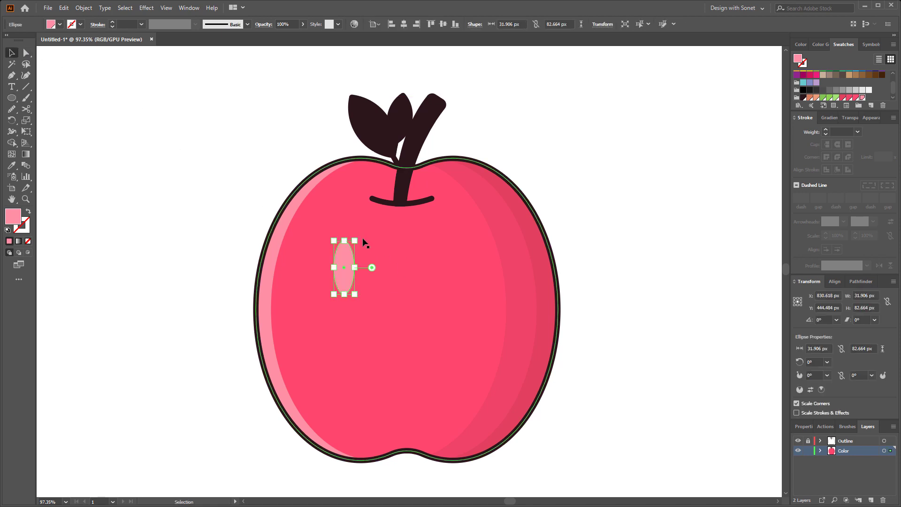
drag(359, 238, 362, 291)
key(ctrl+shift+a)
drag(383, 254, 350, 338)
Step: Zoom in on the stem and leaves and select the left leaf
scroll(374, 323, up, 3)
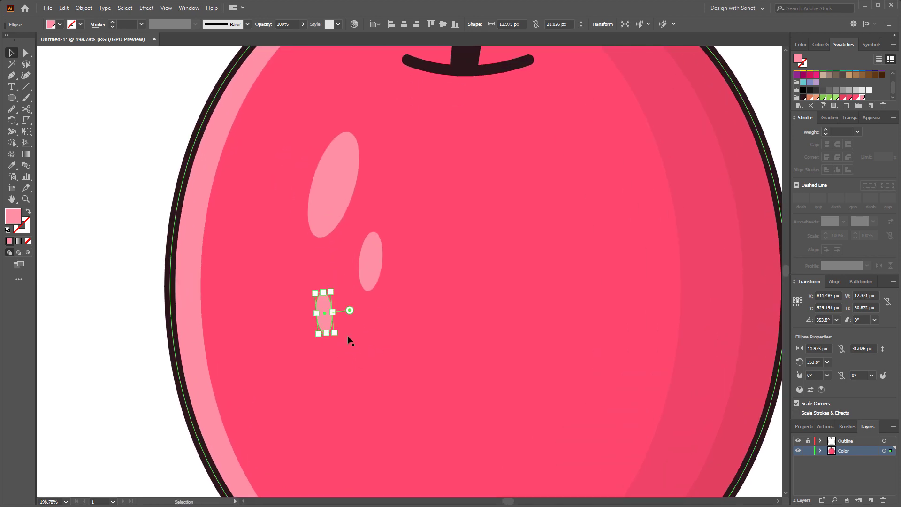
click(366, 273)
drag(479, 294, 516, 205)
key(v)
click(402, 148)
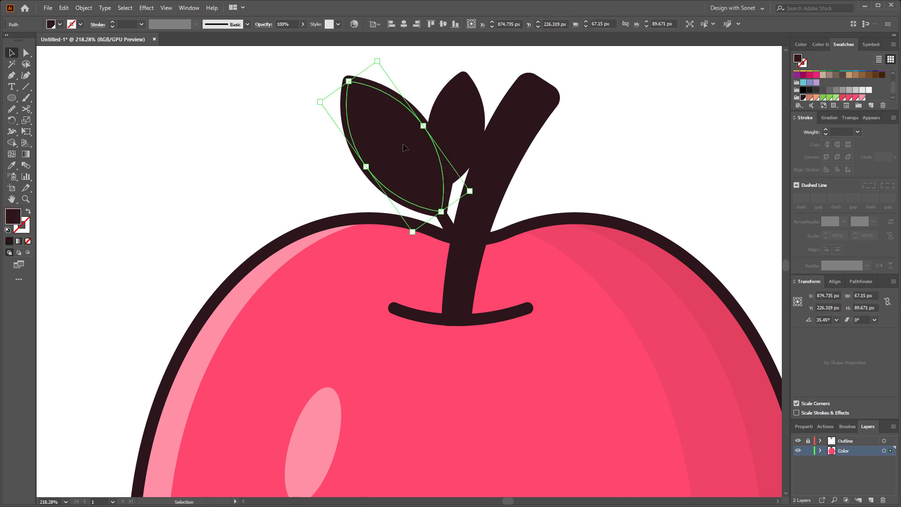
Step: Fill the left leaf green and paste a copy of it in front
click(830, 99)
click(292, 166)
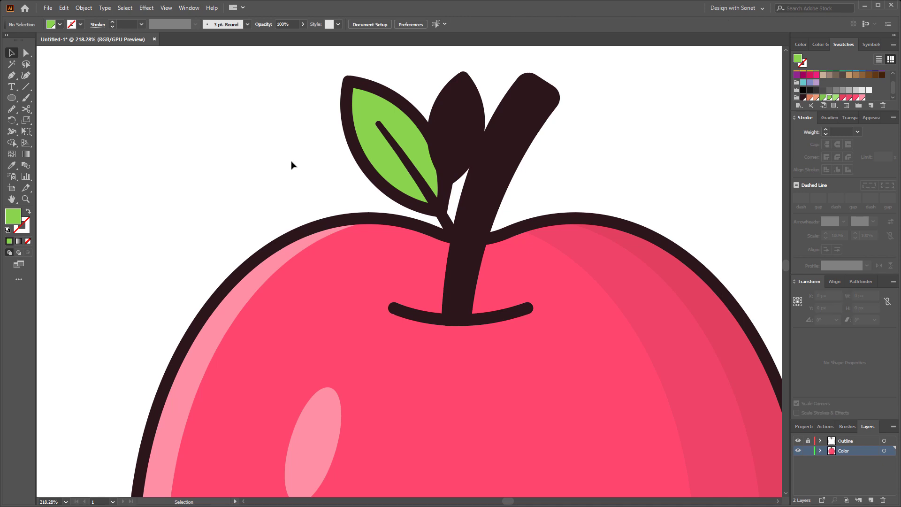
click(386, 156)
click(64, 8)
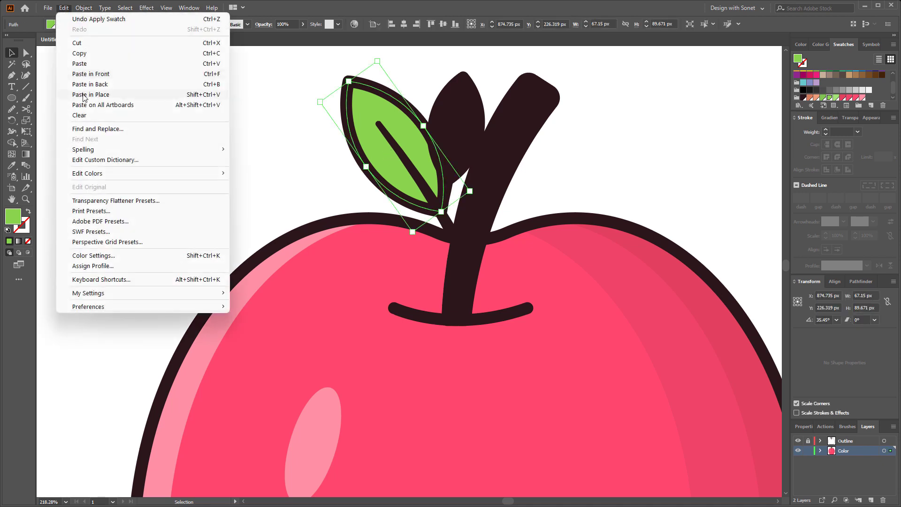
click(93, 53)
click(64, 8)
click(108, 75)
click(317, 150)
drag(364, 115, 460, 100)
key(ctrl+z)
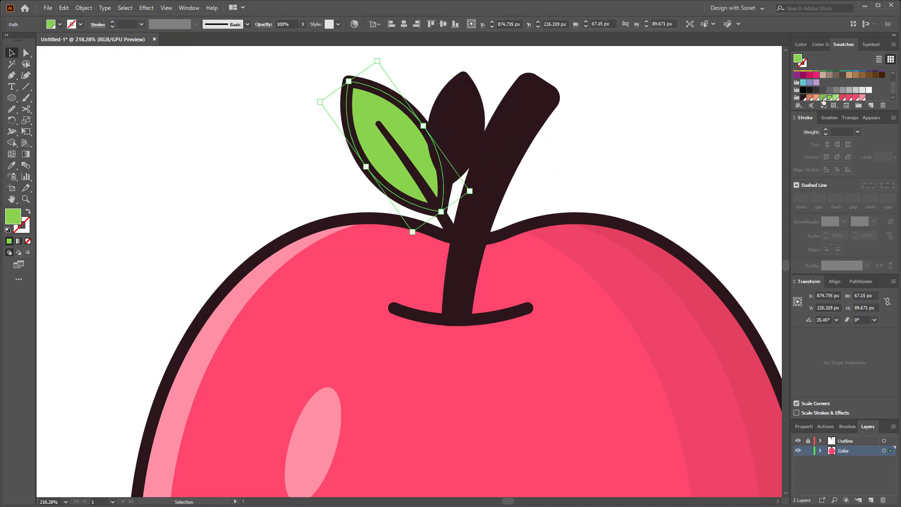
Step: Offset and rotate the leaf copy, then trim it to a dark shading sliver on the left edge
drag(389, 151, 398, 149)
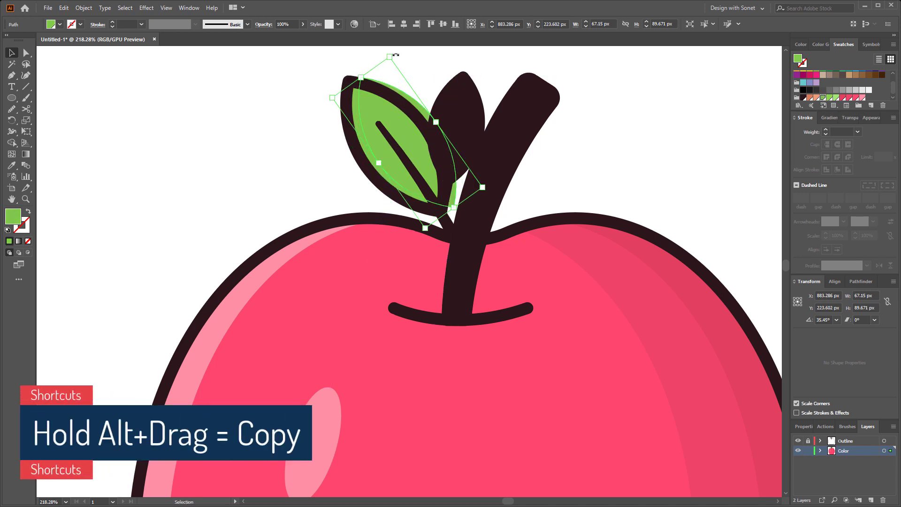
drag(396, 55, 385, 57)
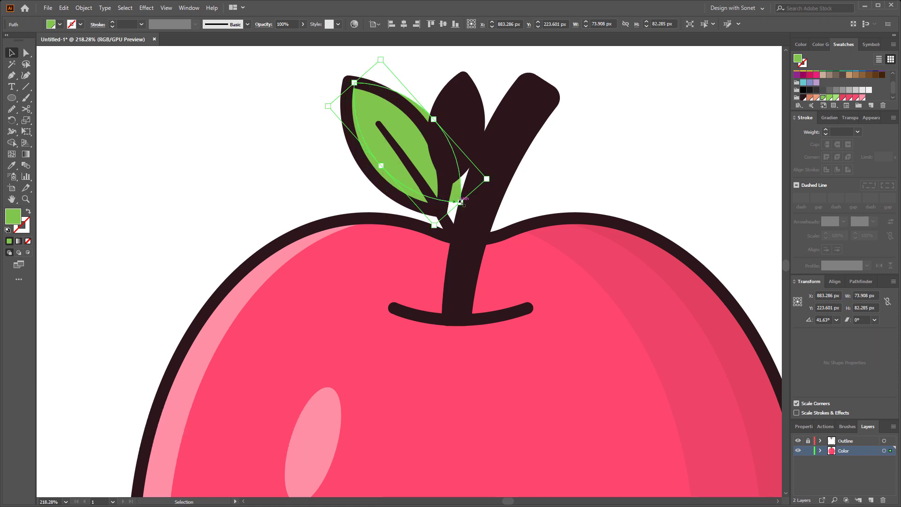
shift+click(359, 135)
click(12, 143)
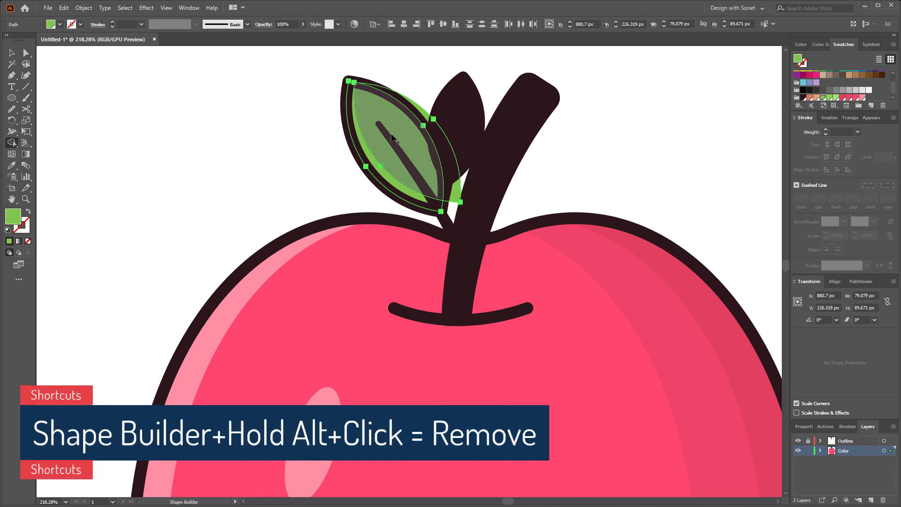
alt+click(425, 112)
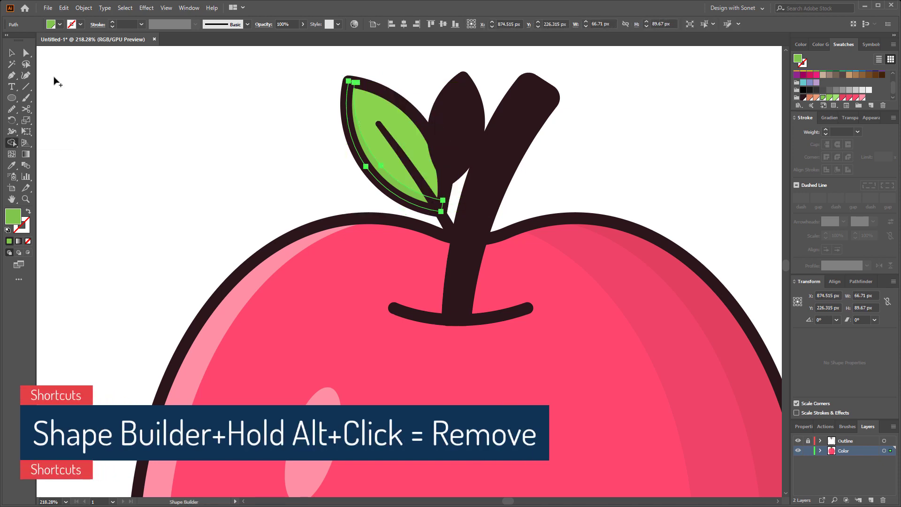
click(12, 53)
click(155, 142)
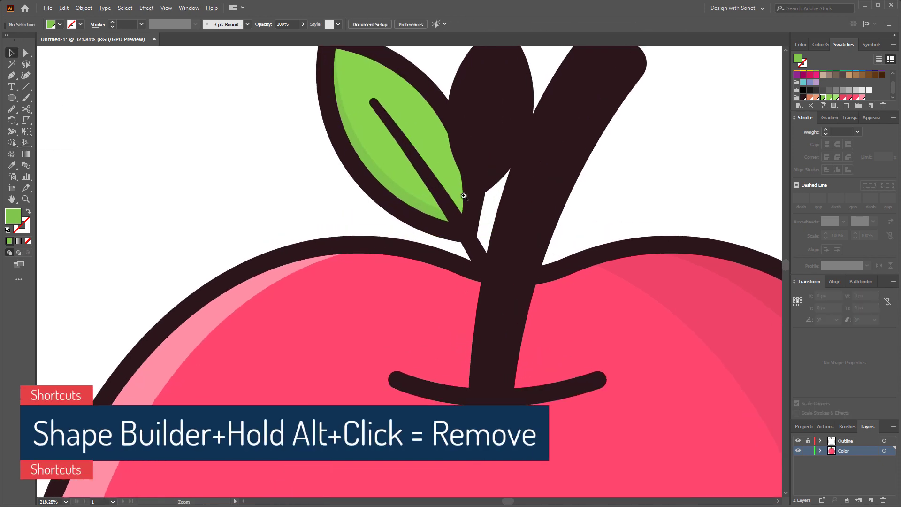
Step: Paste another leaf copy in front, offset it down-left and rotate it slightly
drag(468, 199, 424, 243)
click(355, 135)
click(346, 124)
click(63, 8)
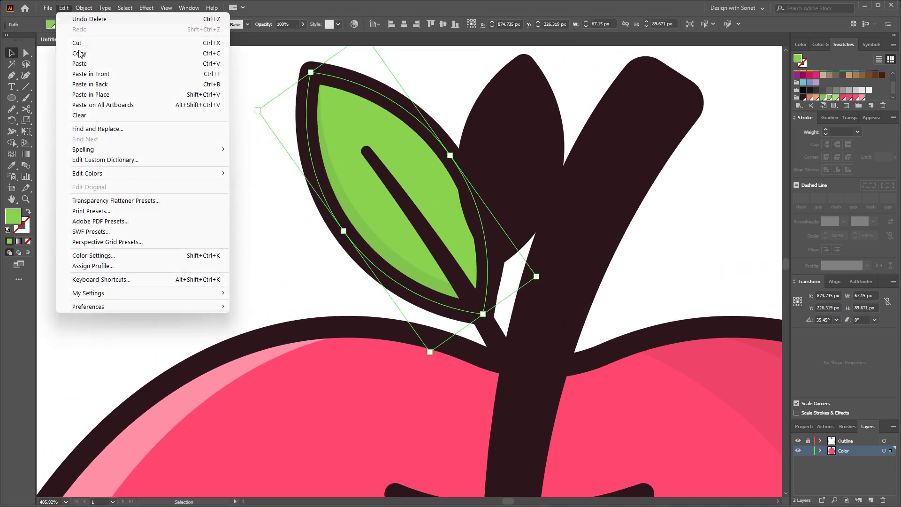
click(80, 53)
click(65, 8)
click(106, 75)
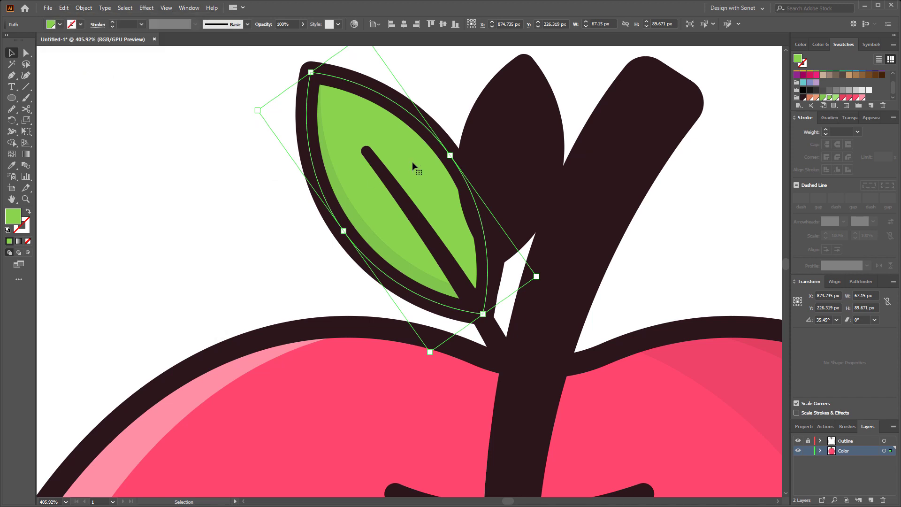
drag(409, 159, 389, 171)
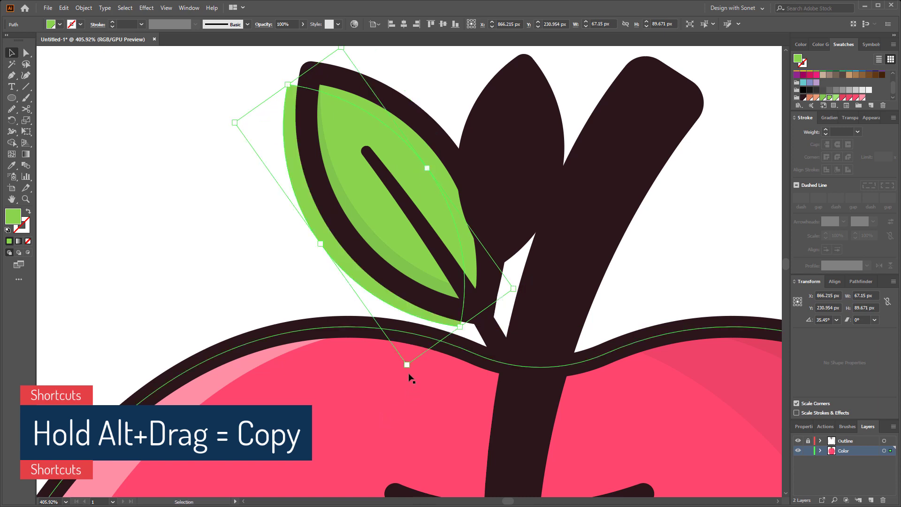
drag(408, 376, 396, 376)
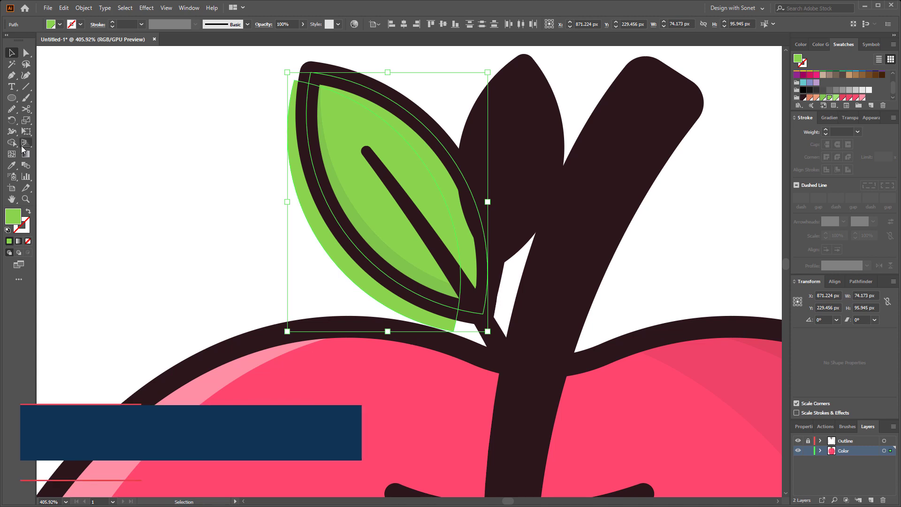
click(12, 143)
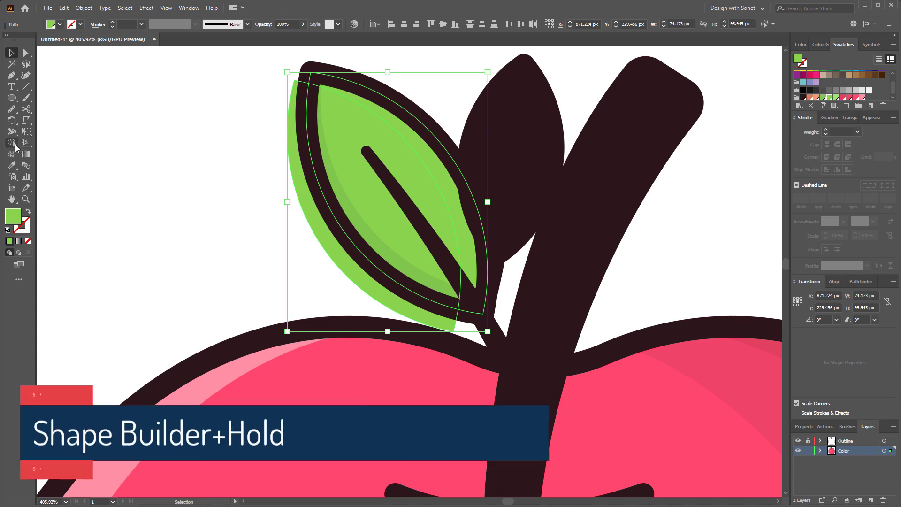
key(v)
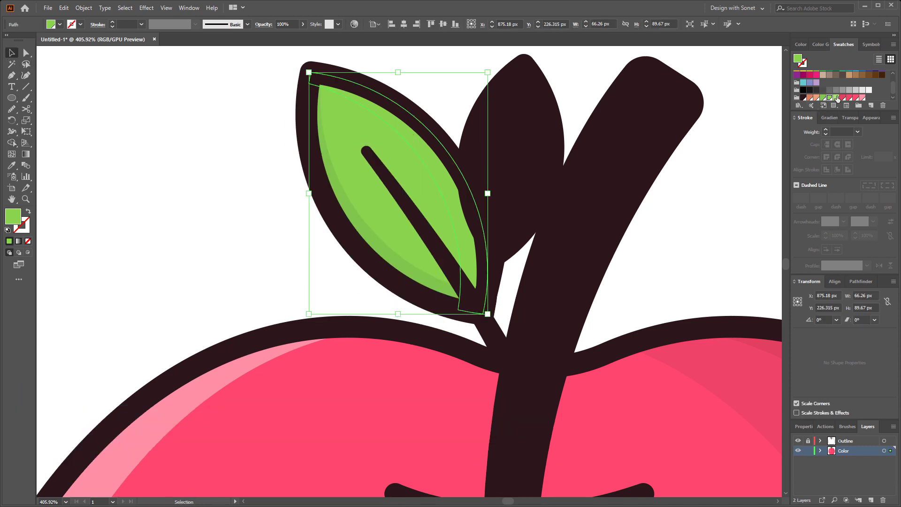
Step: Colour the left leaf's highlight crescent lighter green and fill the right leaf green
click(203, 202)
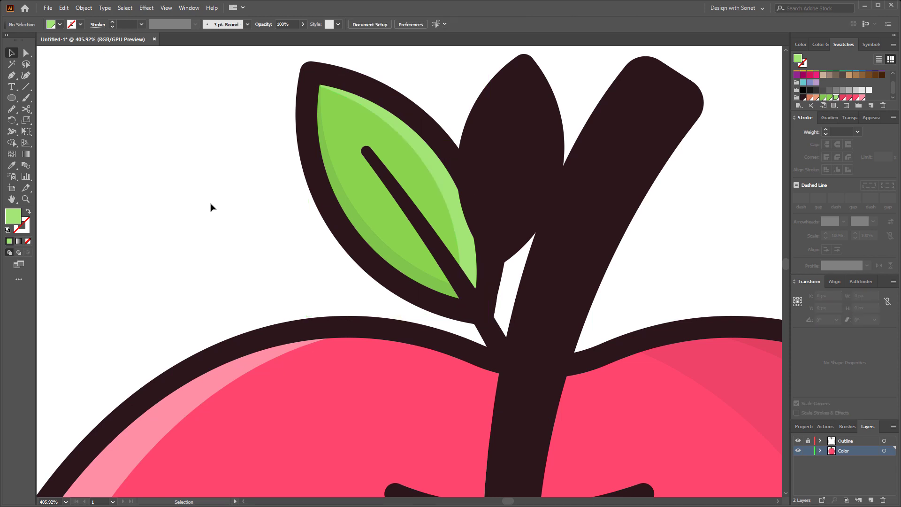
click(498, 155)
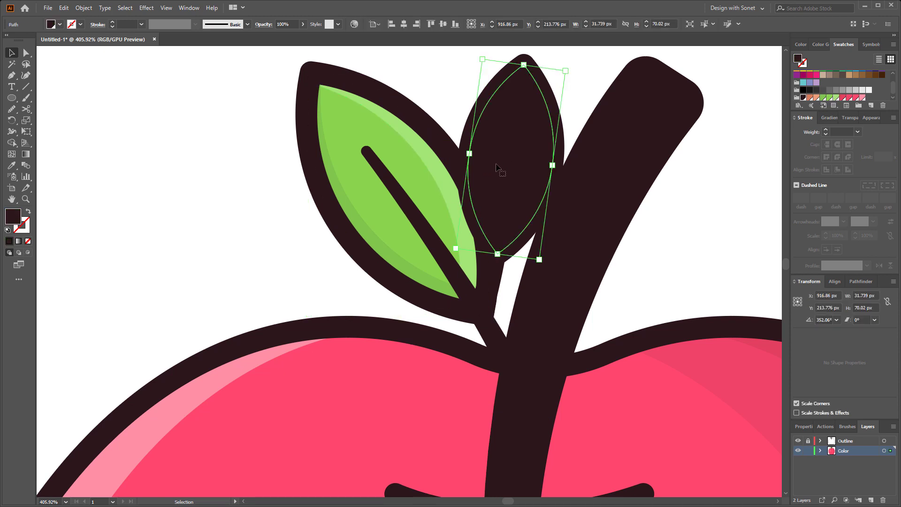
drag(494, 151, 432, 176)
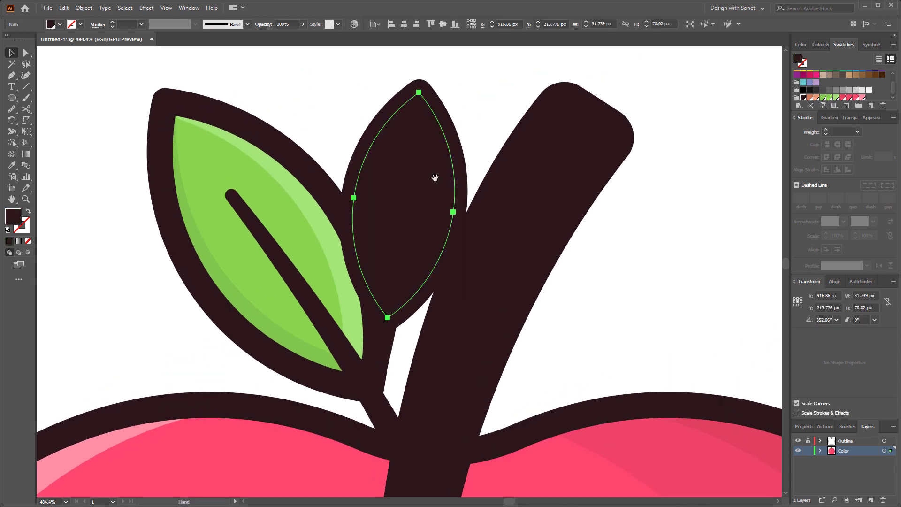
click(829, 98)
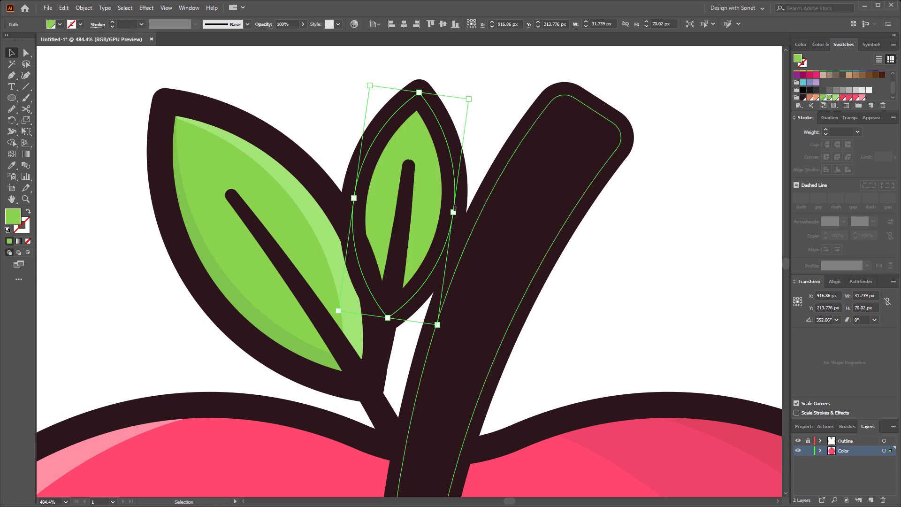
Step: Trim an offset, rotated copy of the right leaf into a left-edge crescent
click(64, 9)
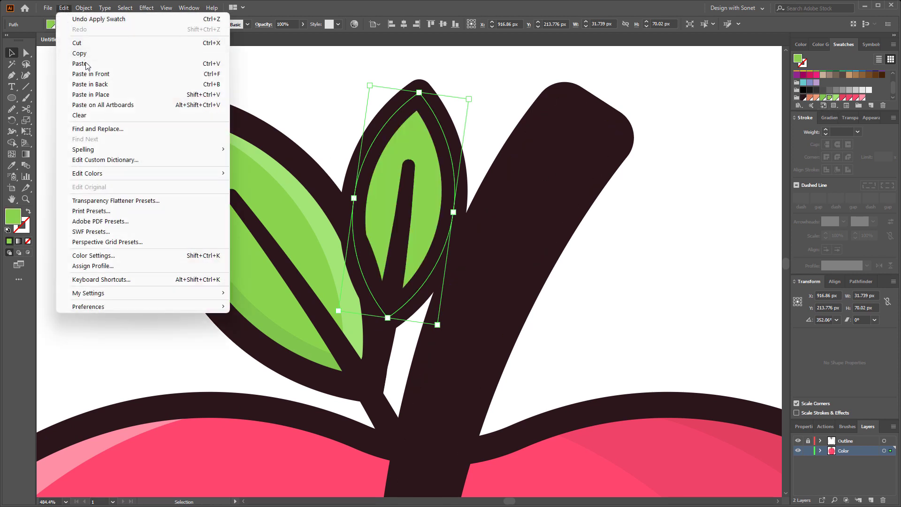
click(69, 15)
key(alt+e)
click(98, 78)
drag(385, 190, 417, 191)
mouse_move(491, 96)
mouse_down()
mouse_move(501, 98)
mouse_move(486, 98)
mouse_up()
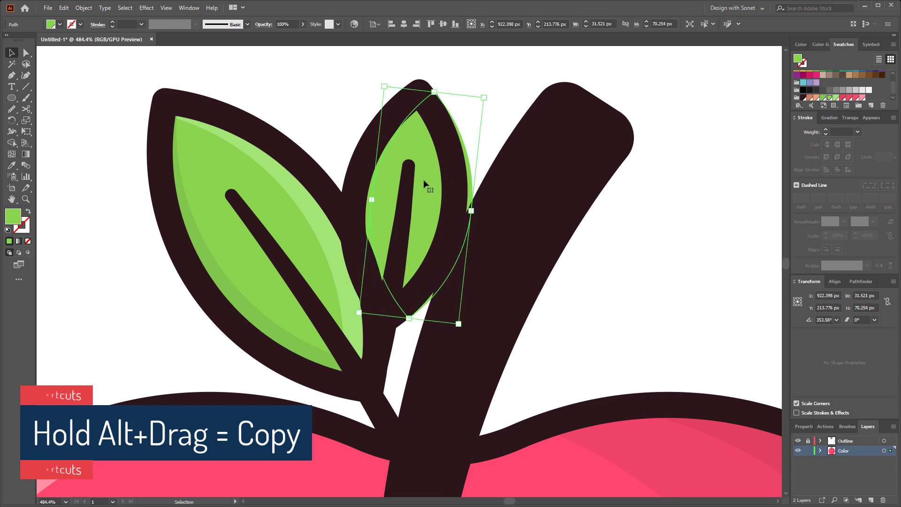
drag(423, 180, 427, 181)
key(ctrl+z)
key(ctrl+z)
key(shift+m)
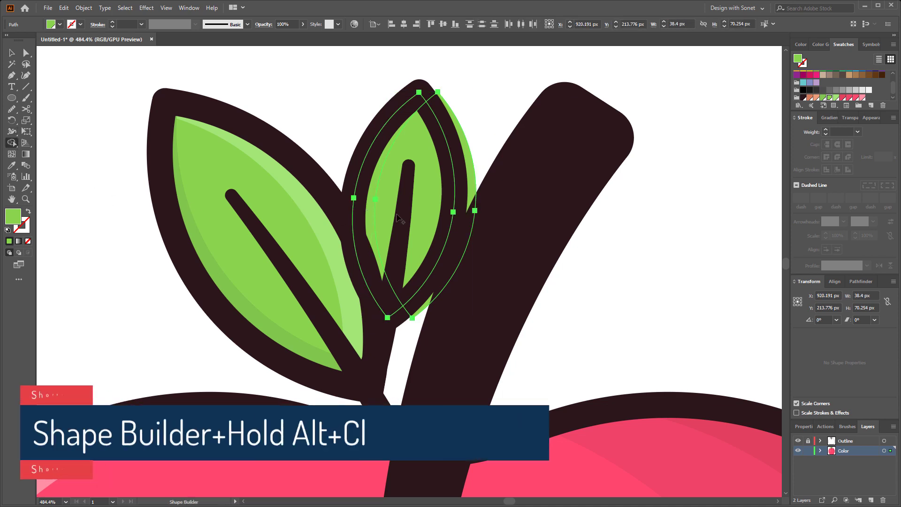
alt+click(422, 202)
key(v)
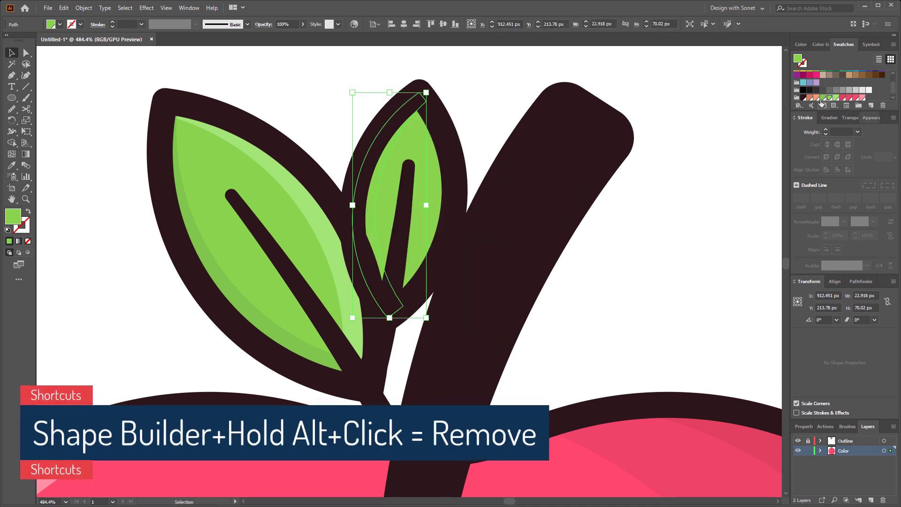
click(661, 270)
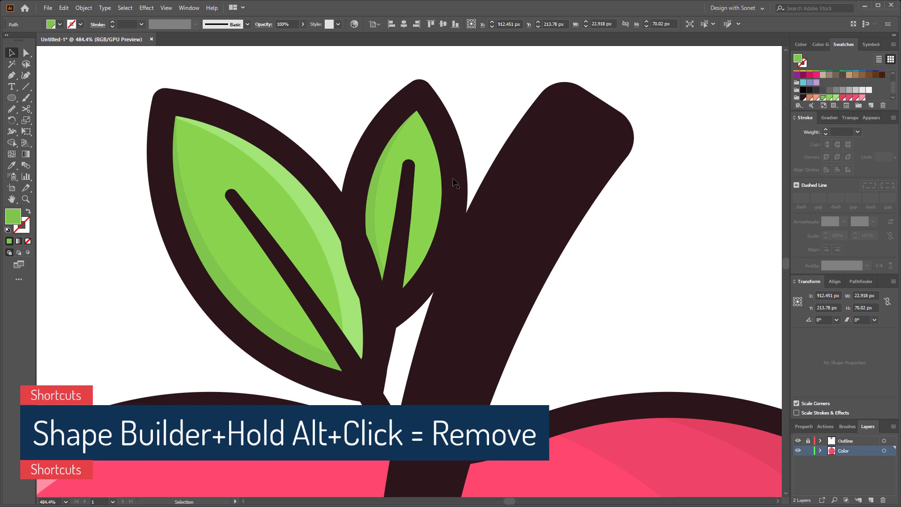
Step: Trim another offset, rotated copy of the right leaf into a right-edge crescent
click(424, 163)
click(64, 8)
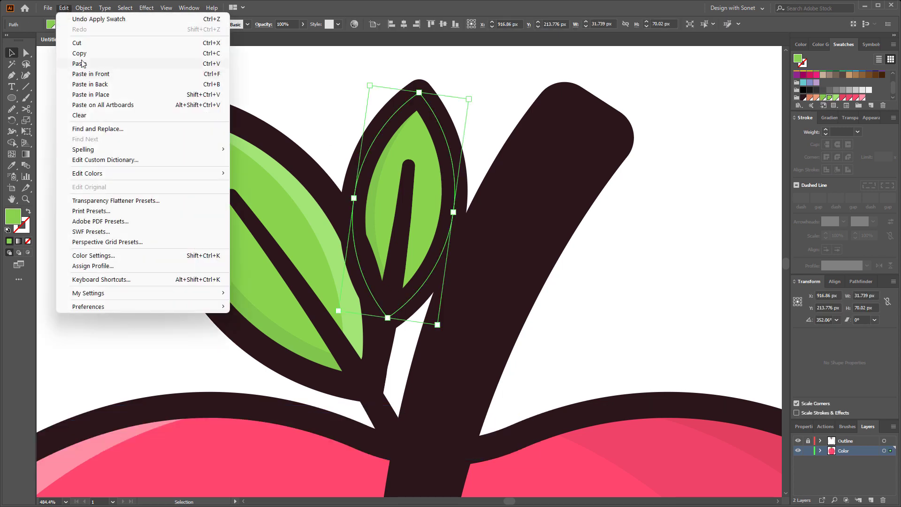
click(81, 53)
key(alt+e)
click(112, 75)
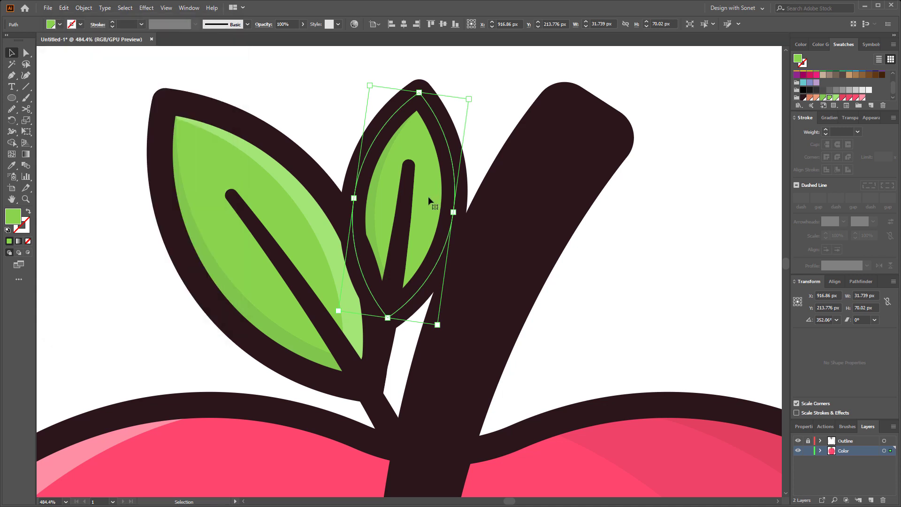
drag(427, 196, 408, 193)
drag(454, 93, 463, 99)
drag(421, 154, 419, 153)
key(ctrl+z)
key(ctrl+z)
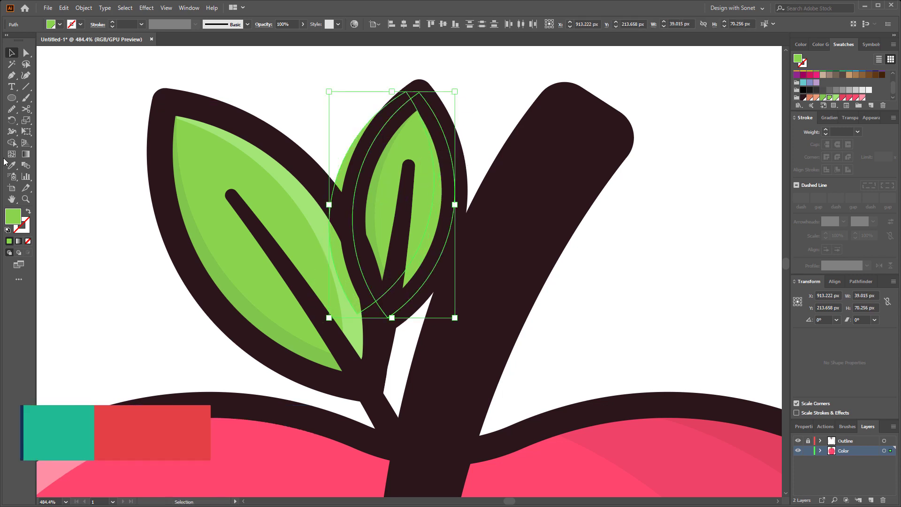
click(12, 142)
alt+click(358, 125)
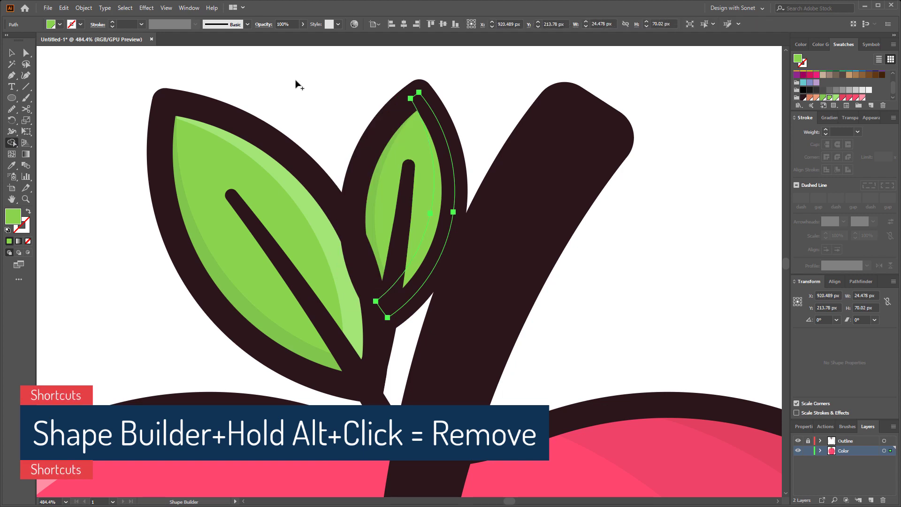
key(v)
click(306, 88)
Step: Fill the small leaf's right arc with a lighter green
click(434, 225)
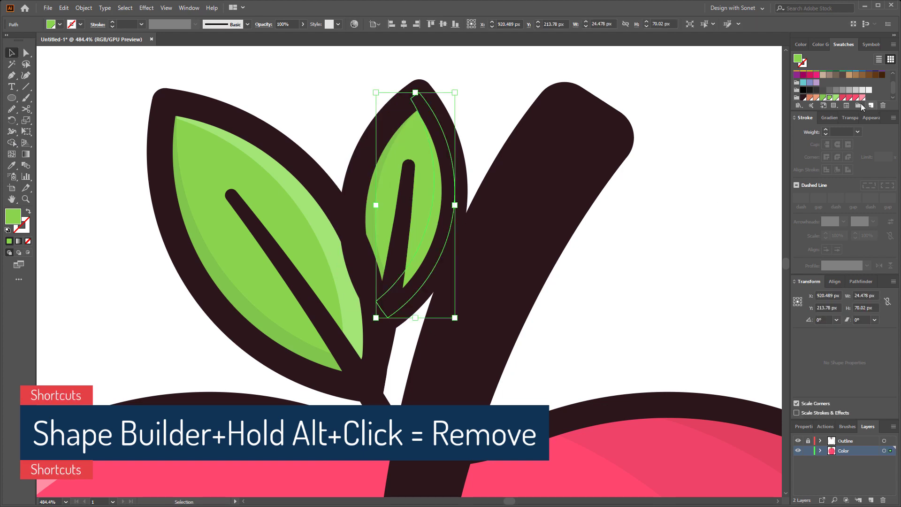
click(836, 98)
click(664, 247)
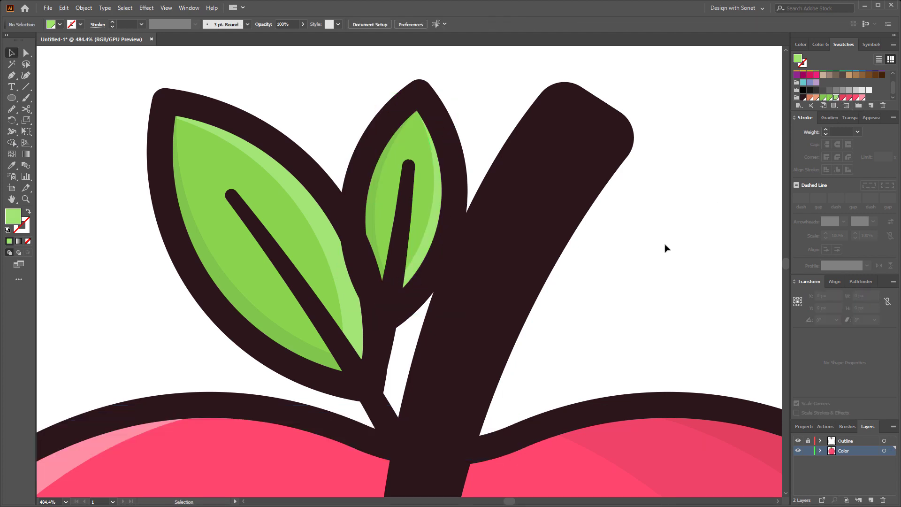
scroll(666, 248, down, 3)
Step: Fill the stem orange and paste a copy of it in front
click(421, 250)
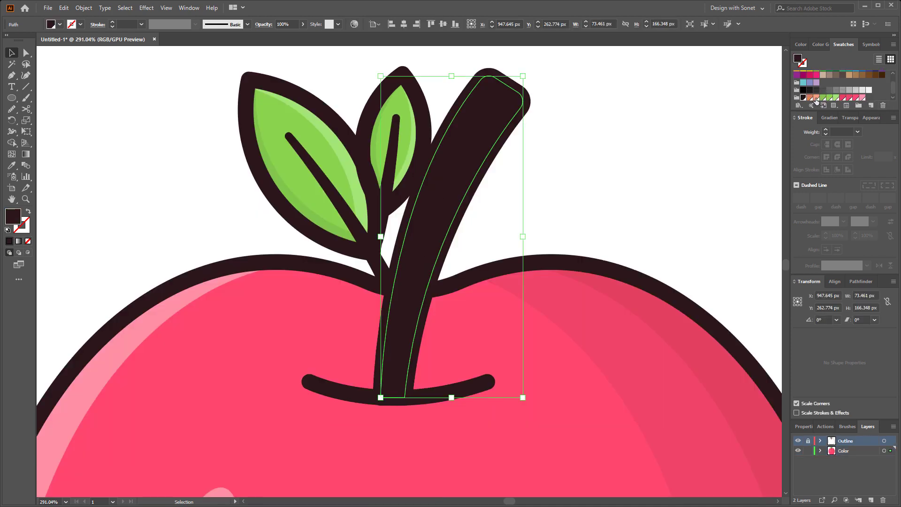
click(816, 99)
click(587, 193)
click(452, 177)
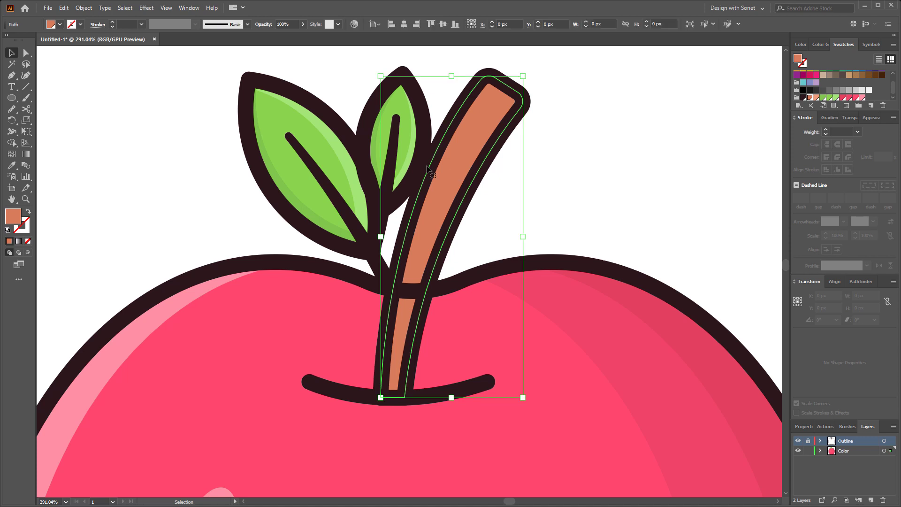
click(65, 8)
click(81, 53)
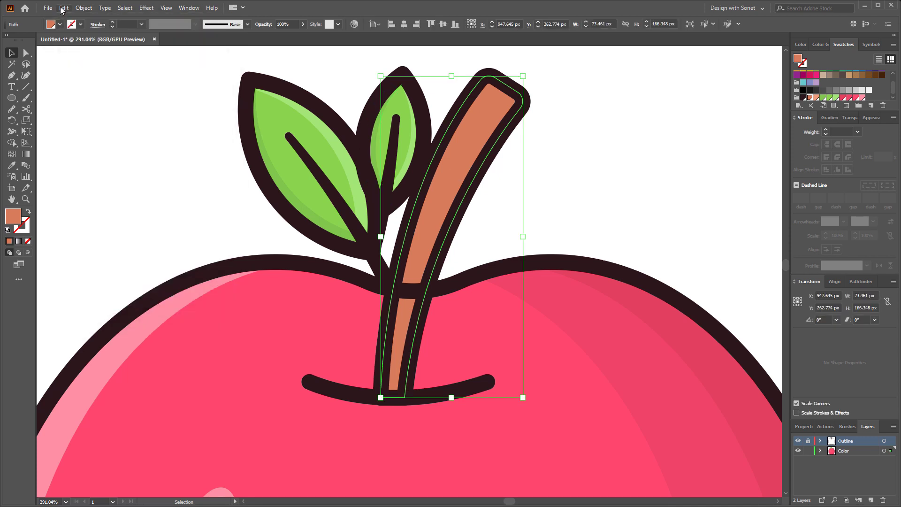
key(alt+e)
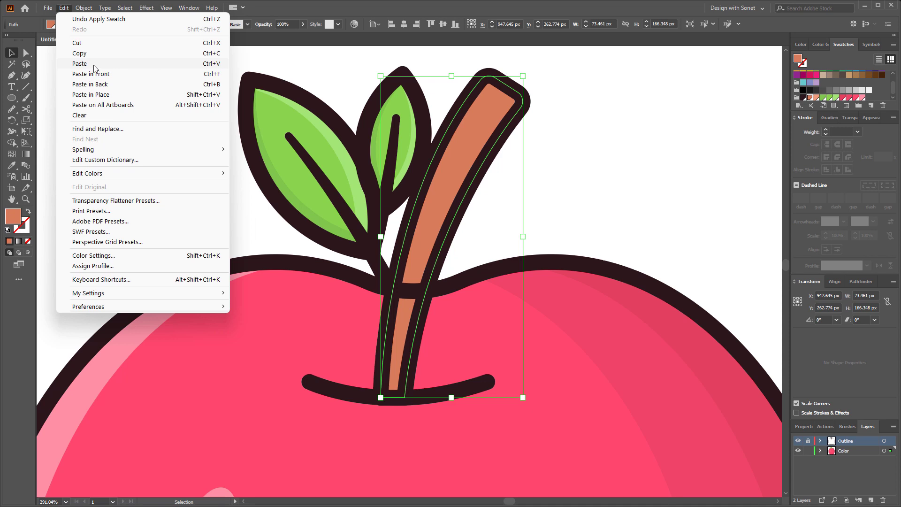
click(94, 74)
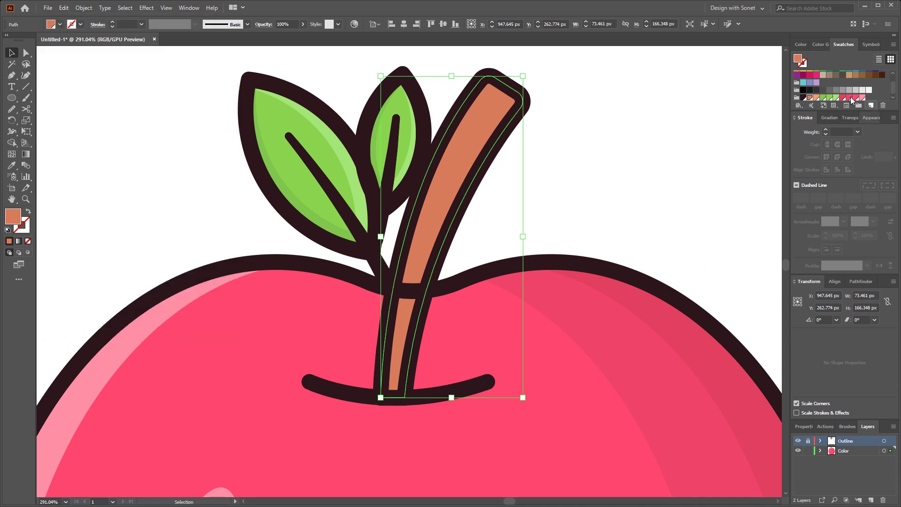
Step: Recolour the copy salmon, offset and rotate it, and trim away the overhanging piece
click(816, 98)
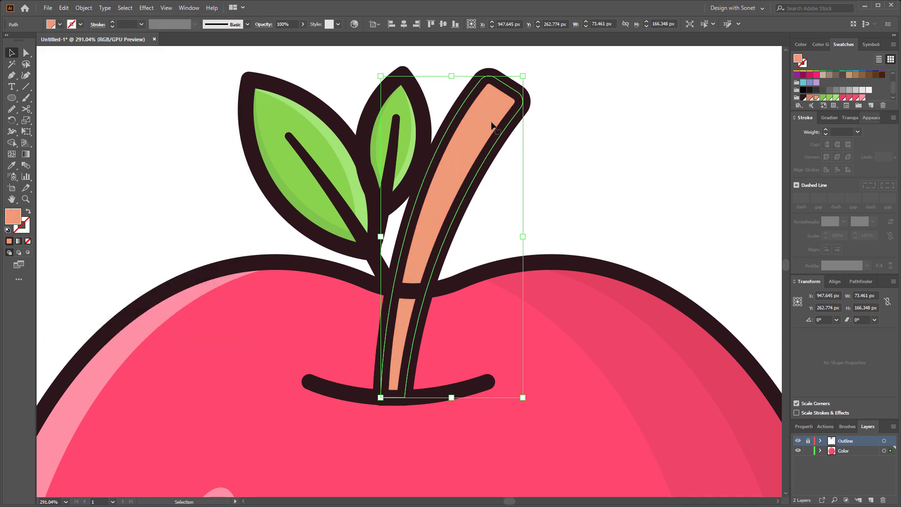
drag(480, 131, 487, 147)
drag(542, 76, 547, 77)
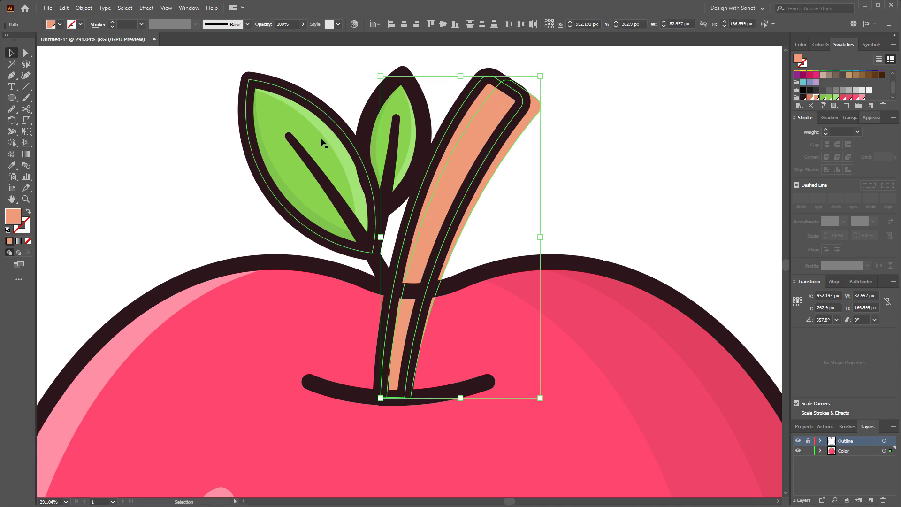
key(shift+m)
alt+drag(533, 104, 604, 177)
key(v)
click(605, 177)
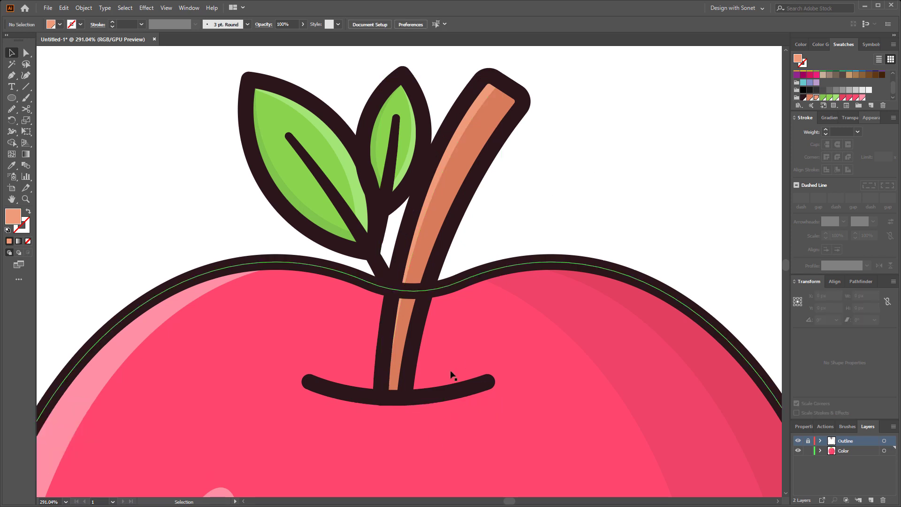
Step: Unlock the Outline layer and select the apple's outline path
scroll(455, 367, up, 3)
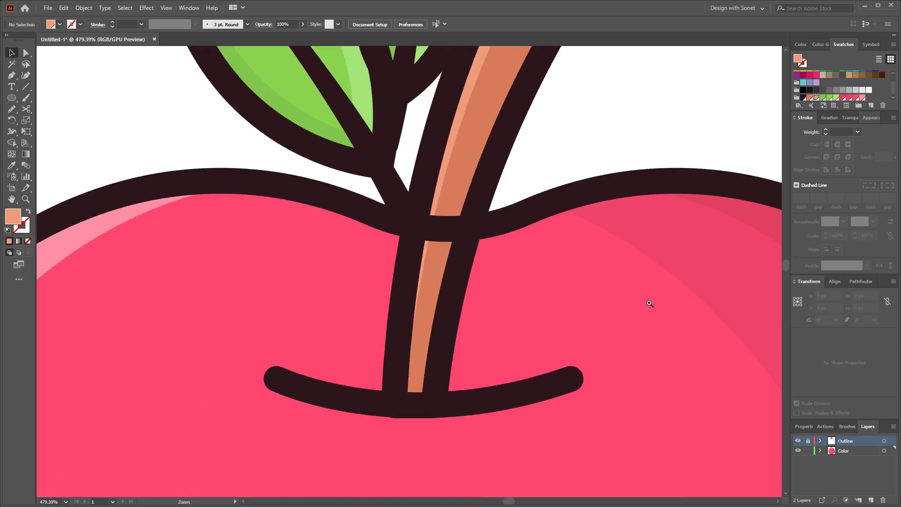
click(437, 229)
click(599, 158)
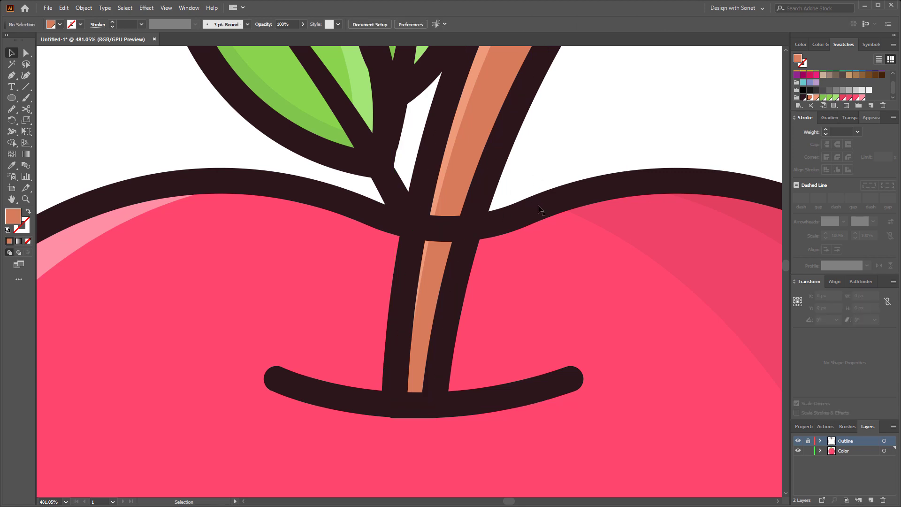
click(807, 442)
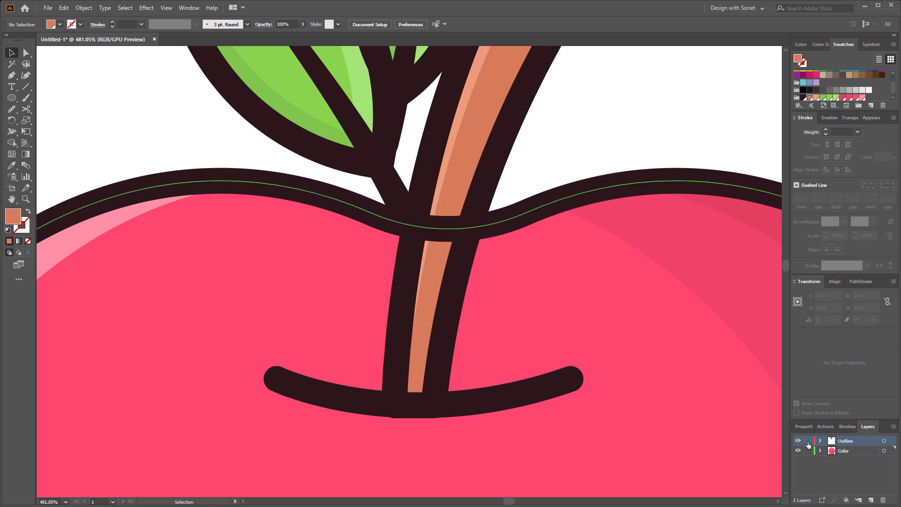
click(440, 230)
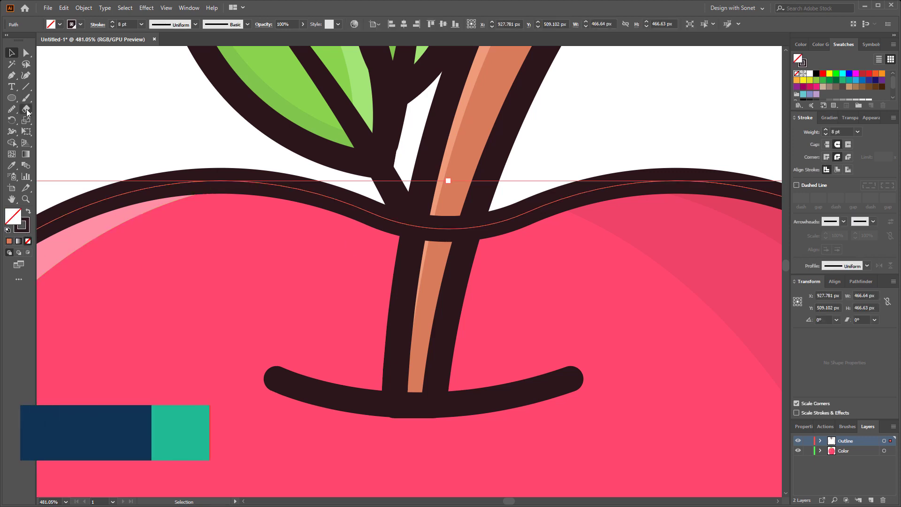
Step: Cut the outline at both edges of the stem with Scissors and delete the crossing piece
click(27, 109)
click(60, 121)
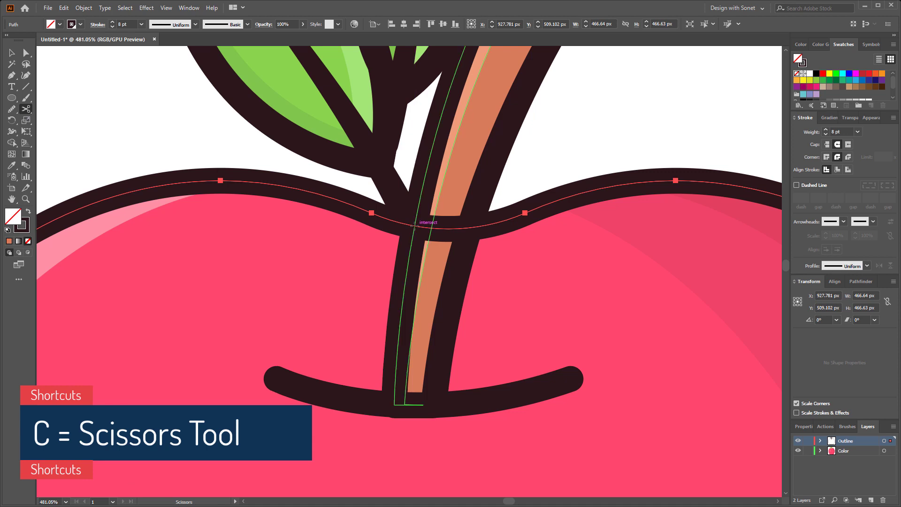
click(415, 226)
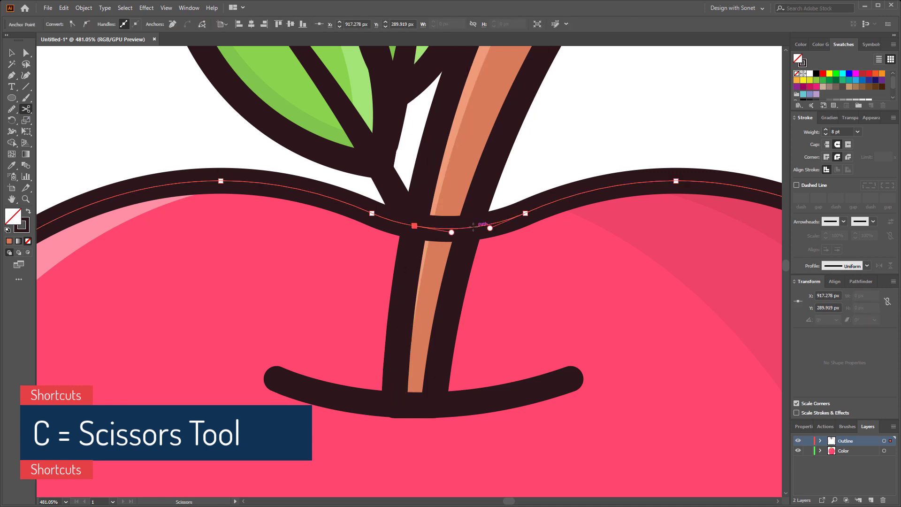
click(472, 227)
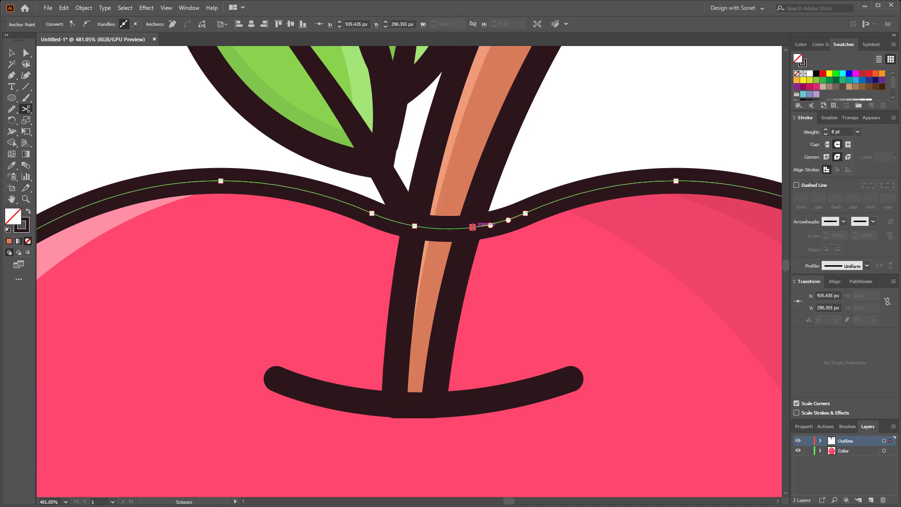
click(13, 58)
click(97, 75)
click(437, 225)
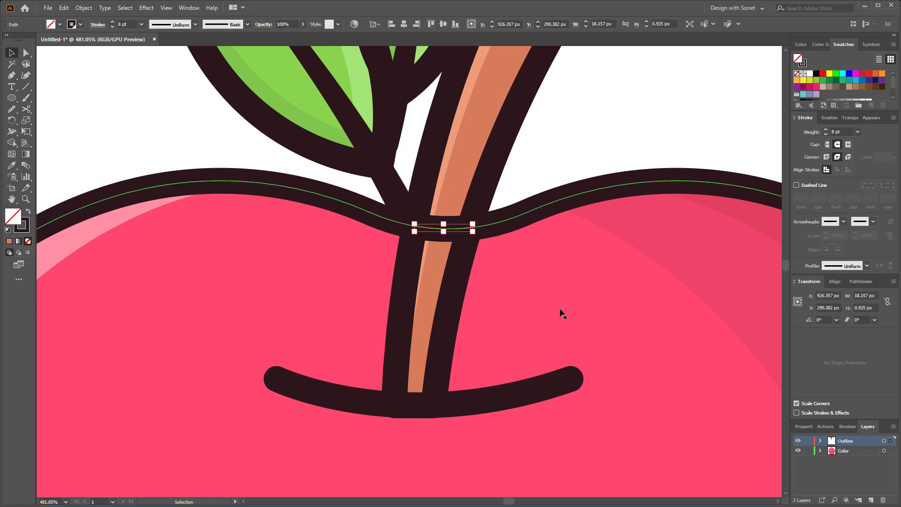
key(Delete)
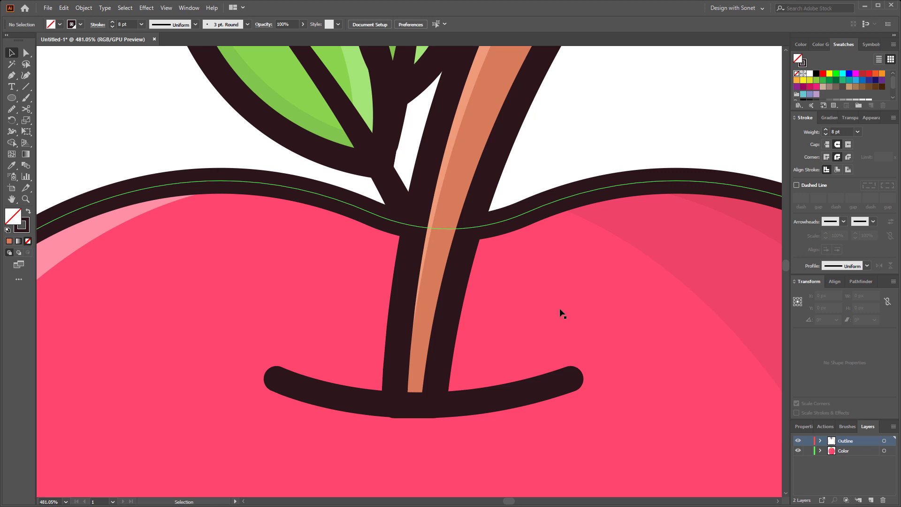
Step: Select all parts of the apple and group them
key(ctrl+0)
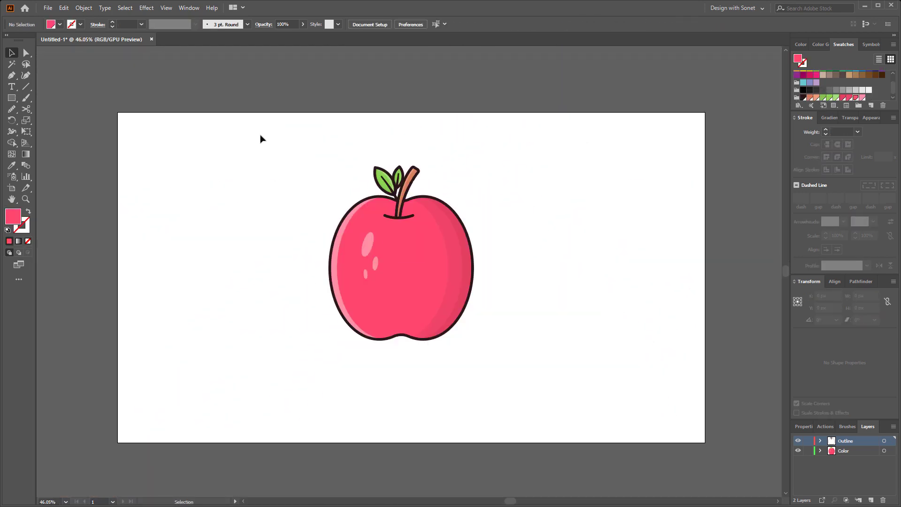
drag(261, 139, 526, 375)
right_click(438, 277)
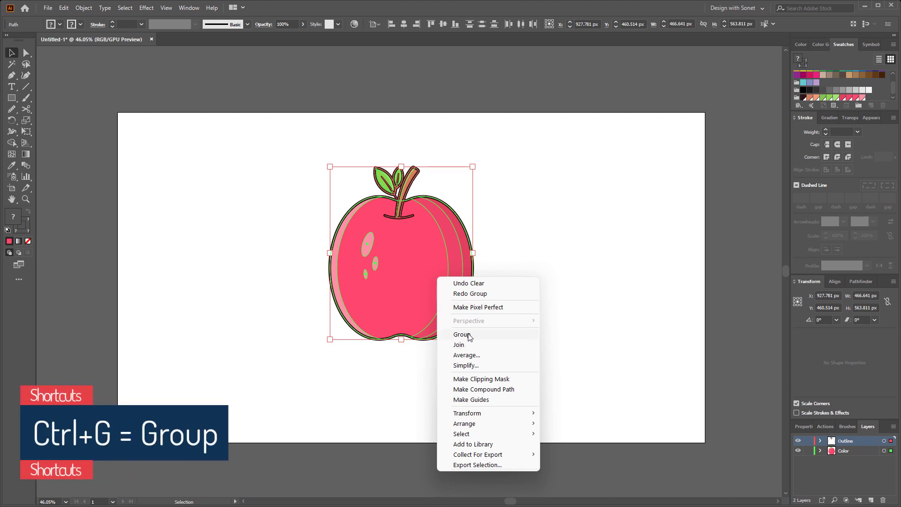
click(455, 334)
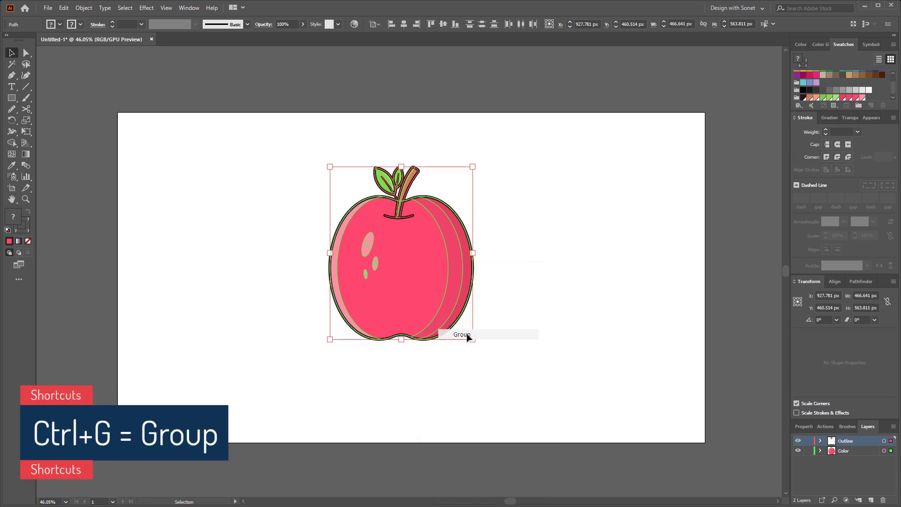
Step: Centre the apple group horizontally and vertically on the artboard
click(375, 24)
click(422, 56)
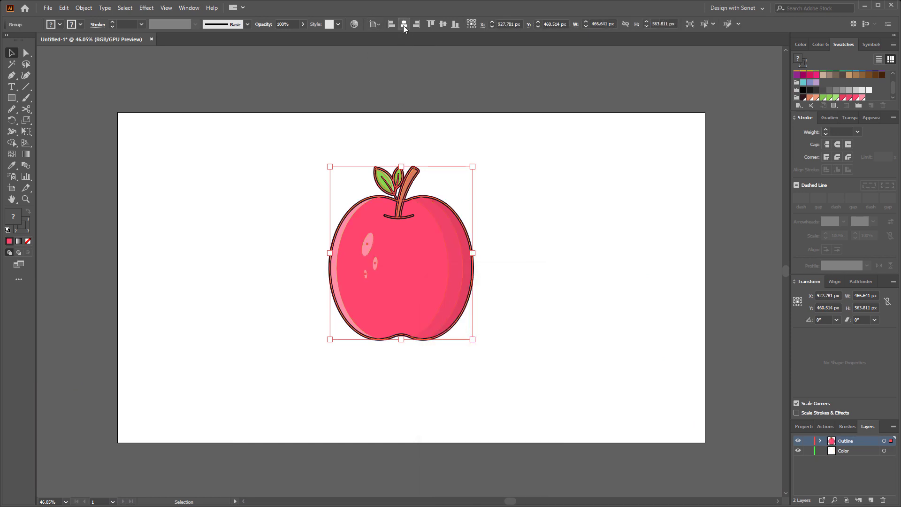
click(404, 26)
click(443, 24)
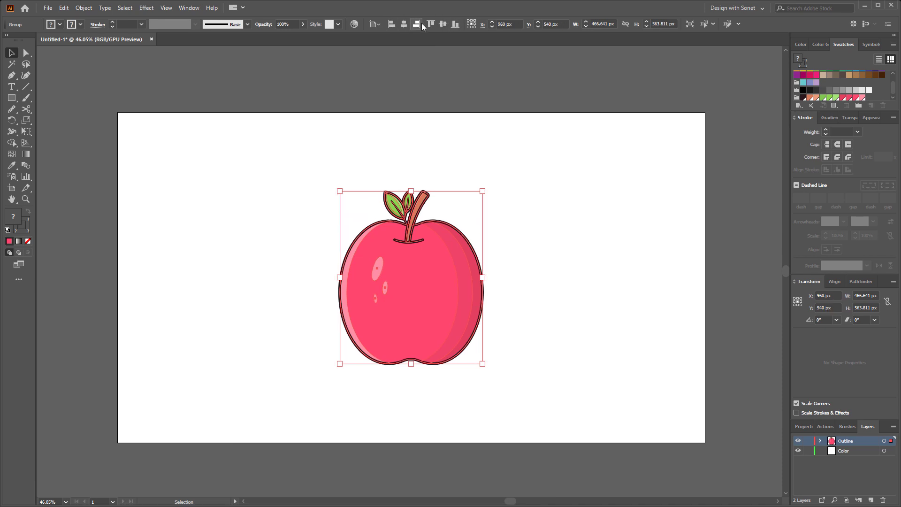
click(196, 9)
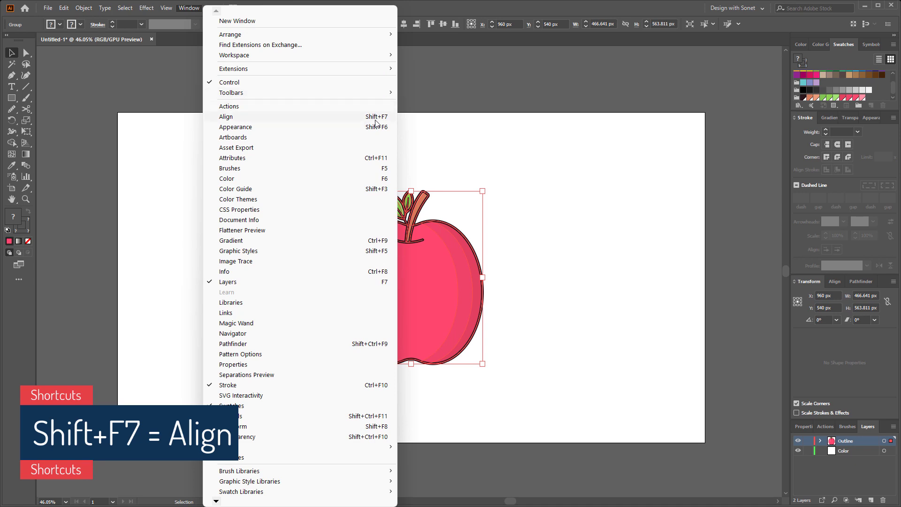
click(444, 117)
Step: On the Color layer, cover the whole artboard with a pink background rectangle
click(344, 170)
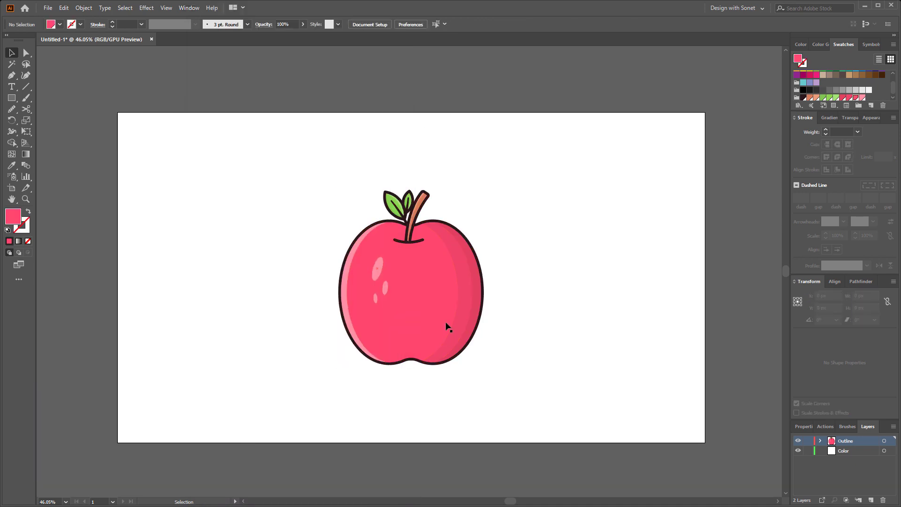
click(844, 451)
key(m)
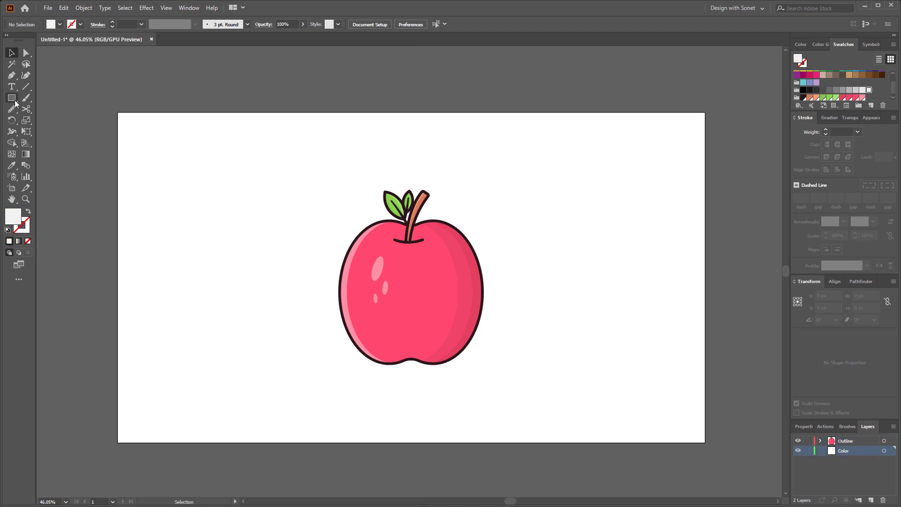
drag(117, 113, 705, 442)
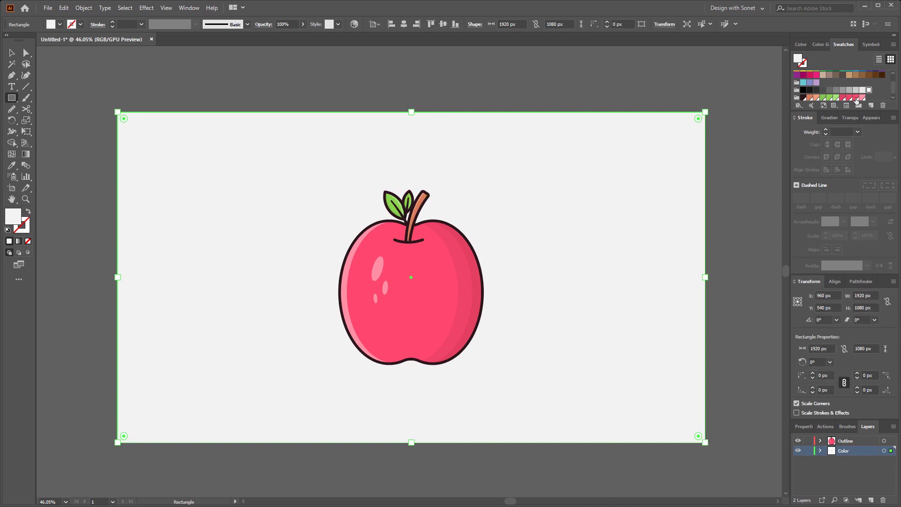
click(856, 99)
click(12, 53)
click(42, 113)
Step: Draw a wide, flat darker red oval and centre it beneath the apple
click(12, 97)
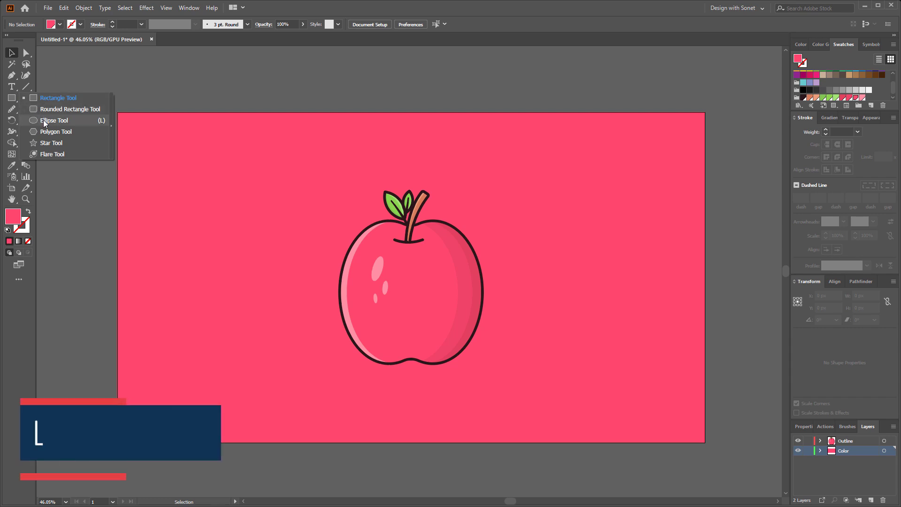
click(45, 121)
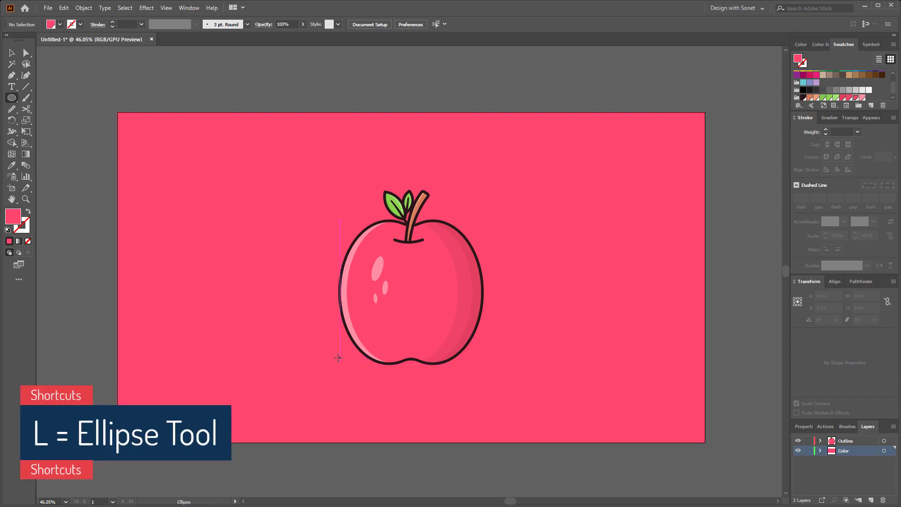
drag(341, 359, 493, 377)
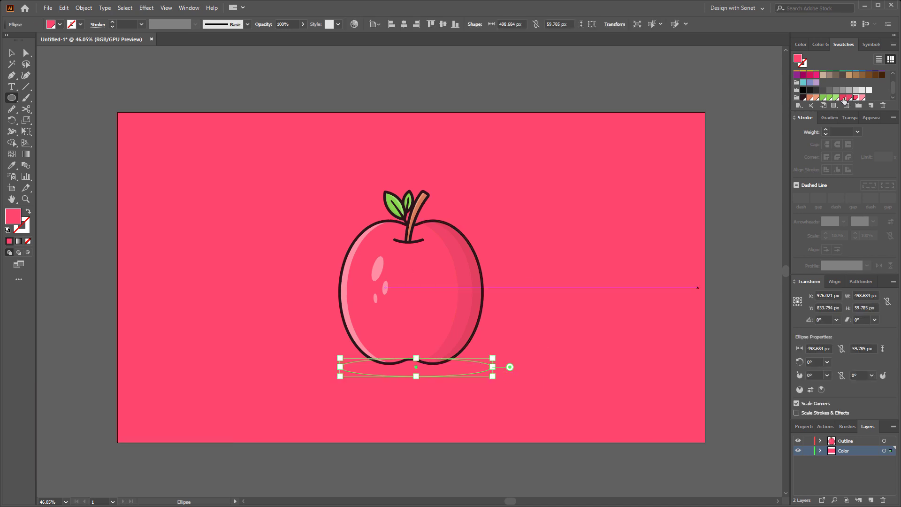
click(843, 98)
key(v)
key(ctrl+shift+a)
drag(419, 370, 413, 371)
click(735, 327)
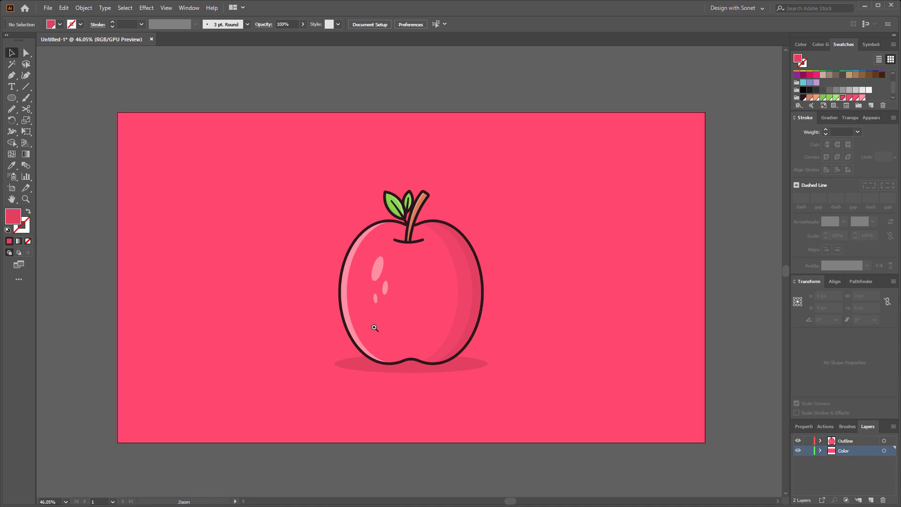
Step: Zoom the view from 46% to about 58% around the apple and its shadow
key(ctrl+space)
drag(381, 326, 402, 332)
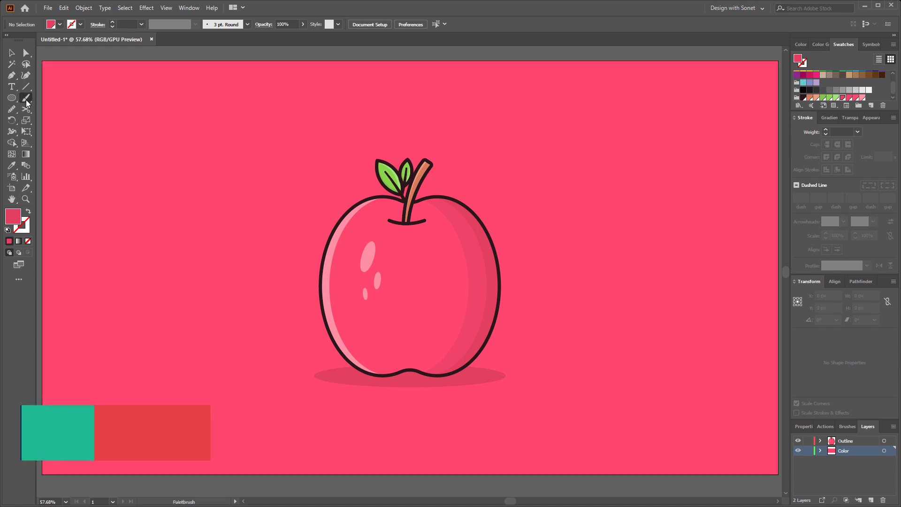
Step: Set a black 1 pt Paintbrush stroke and raise the brush Smoothness after undoing a test stroke
key(slash)
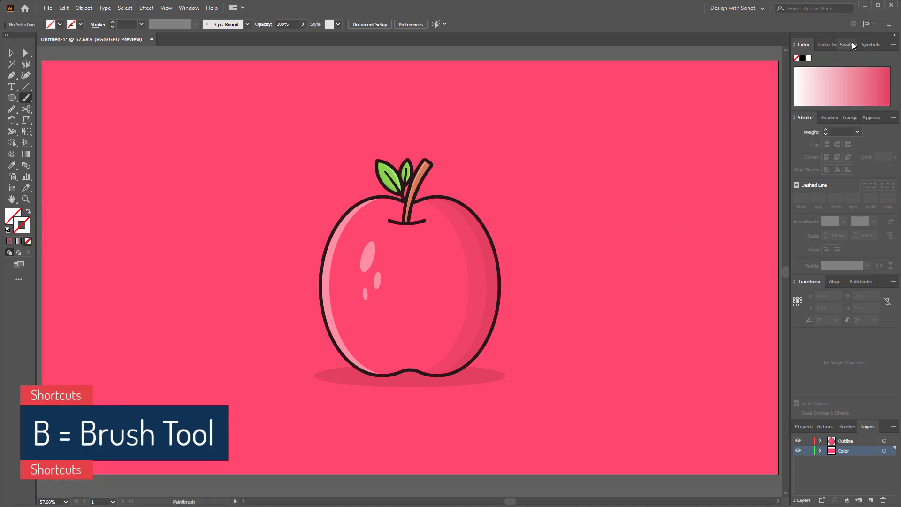
click(850, 44)
click(803, 95)
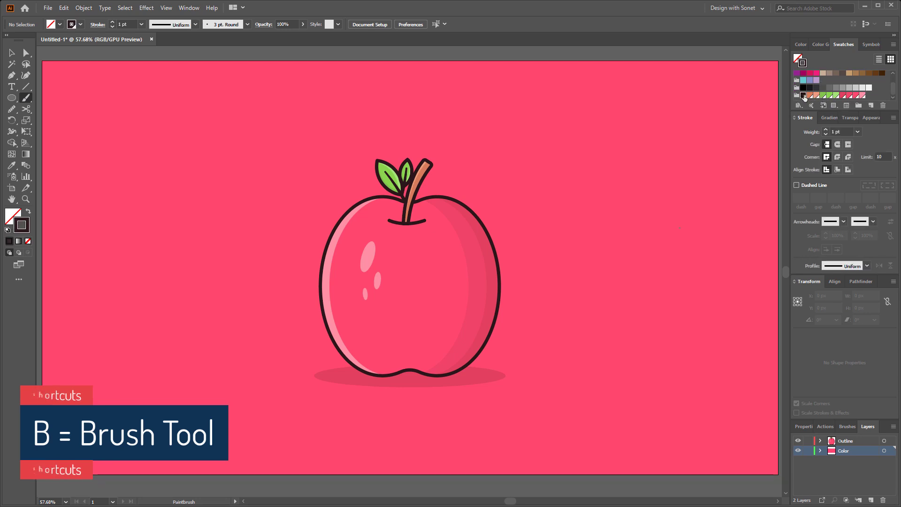
mouse_move(278, 215)
mouse_down()
mouse_move(251, 191)
mouse_move(275, 130)
mouse_up()
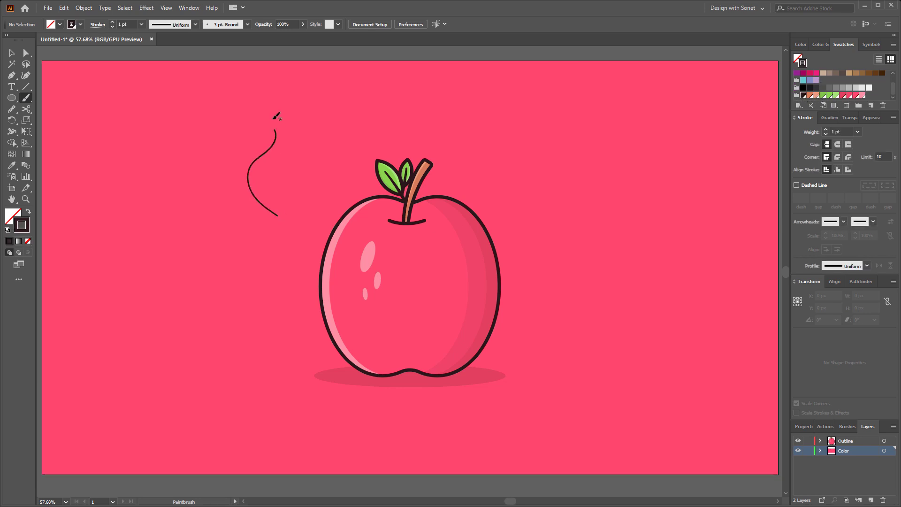
key(ctrl+z)
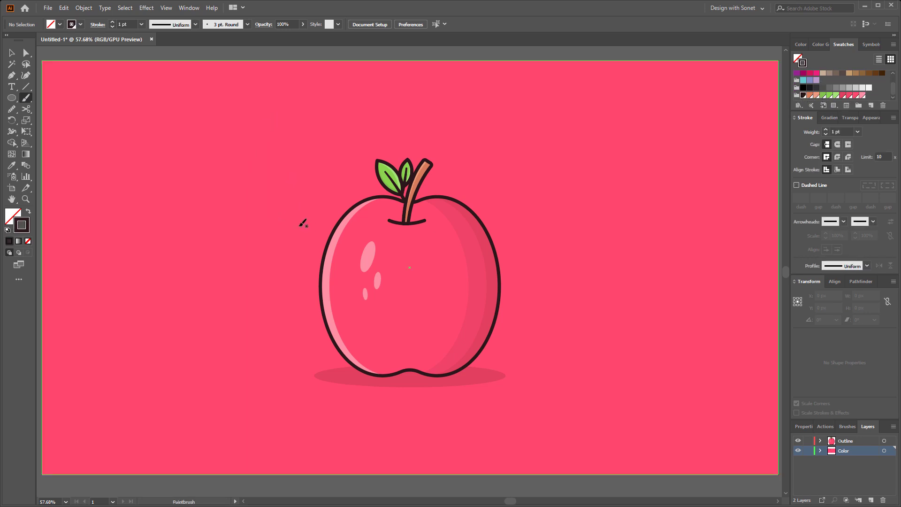
double_click(26, 99)
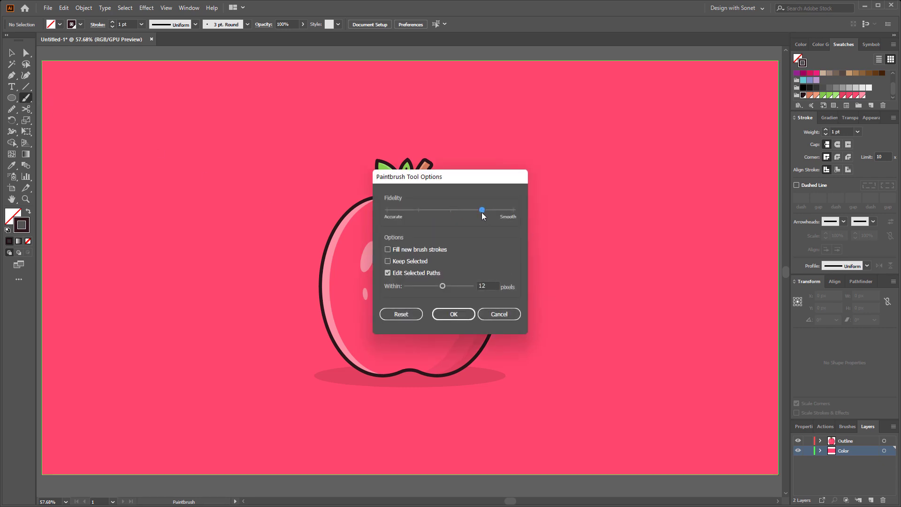
click(454, 313)
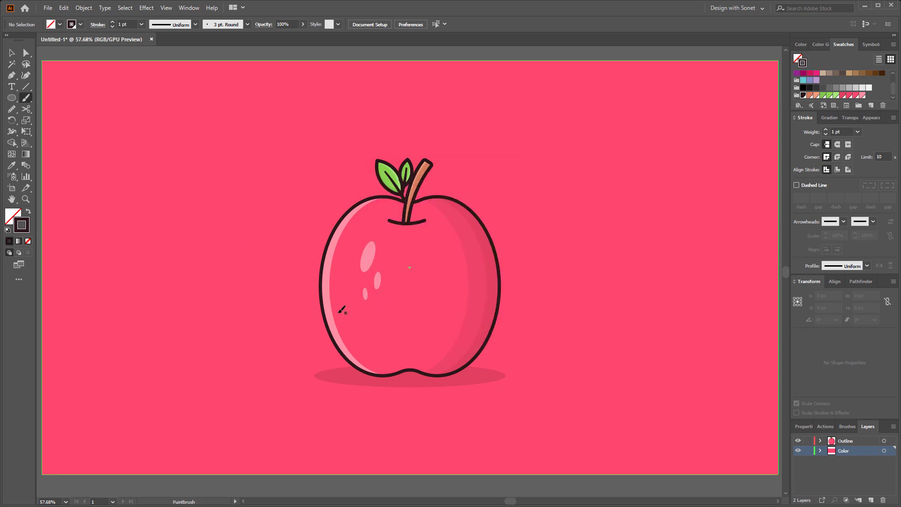
Step: Paint five curly vine lines from the apple's left, upper left, top, right and lower right
mouse_move(343, 311)
mouse_down()
mouse_move(278, 308)
mouse_move(244, 294)
mouse_up()
mouse_move(305, 159)
mouse_down()
mouse_move(322, 184)
mouse_move(327, 174)
mouse_move(315, 181)
mouse_move(320, 207)
mouse_move(338, 221)
mouse_up()
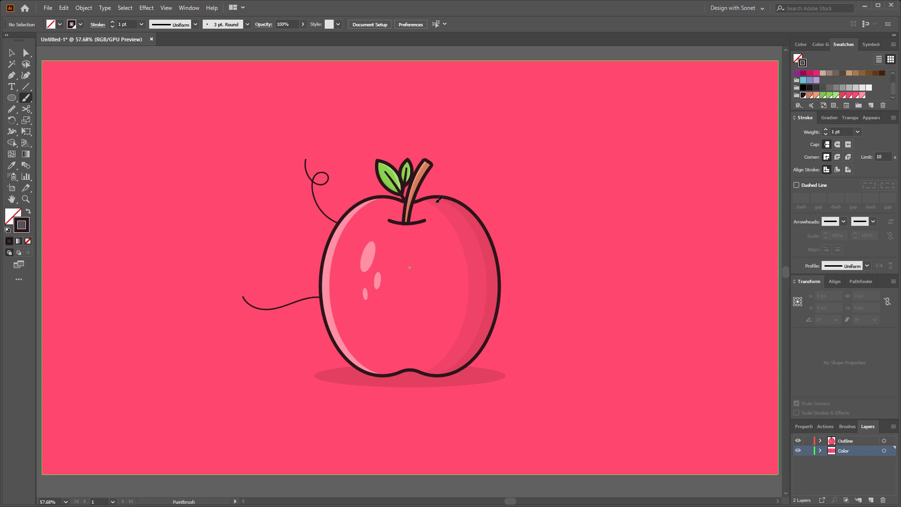
mouse_move(435, 195)
mouse_down()
mouse_move(462, 160)
mouse_move(469, 130)
mouse_up()
mouse_move(493, 245)
mouse_down()
mouse_move(512, 234)
mouse_move(525, 245)
mouse_move(517, 250)
mouse_move(527, 209)
mouse_move(548, 200)
mouse_up()
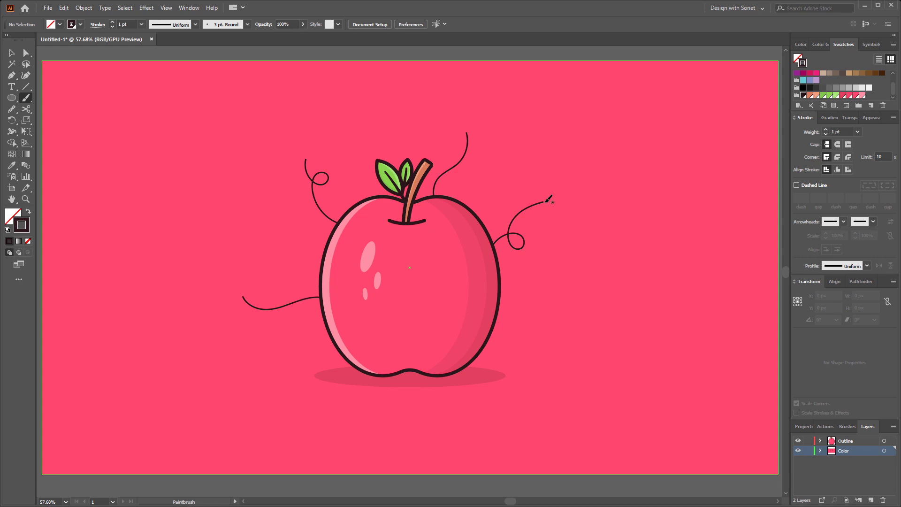
drag(518, 295, 556, 300)
Step: Move the lower-right, upper-right, upper-left and left swirl lines closer to the apple's outline
click(12, 52)
drag(536, 287, 533, 293)
click(507, 239)
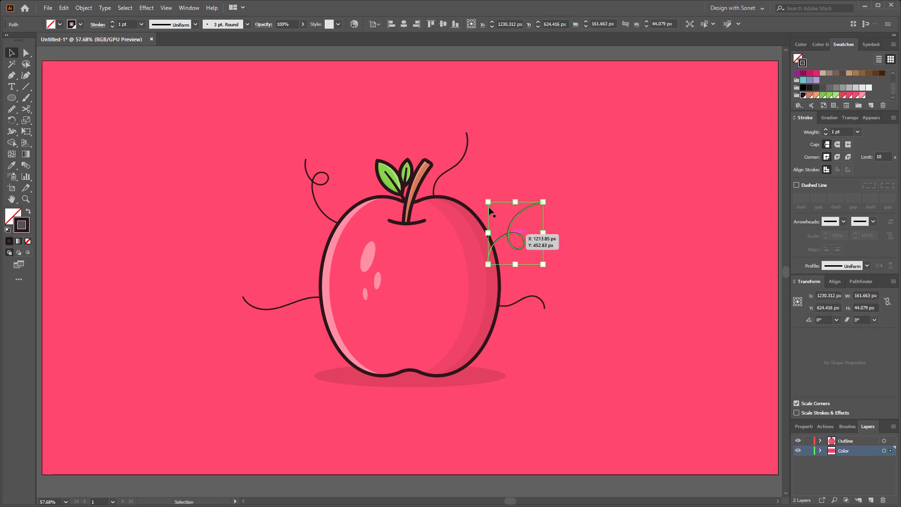
drag(447, 176, 450, 184)
drag(322, 186, 320, 177)
drag(287, 307, 297, 296)
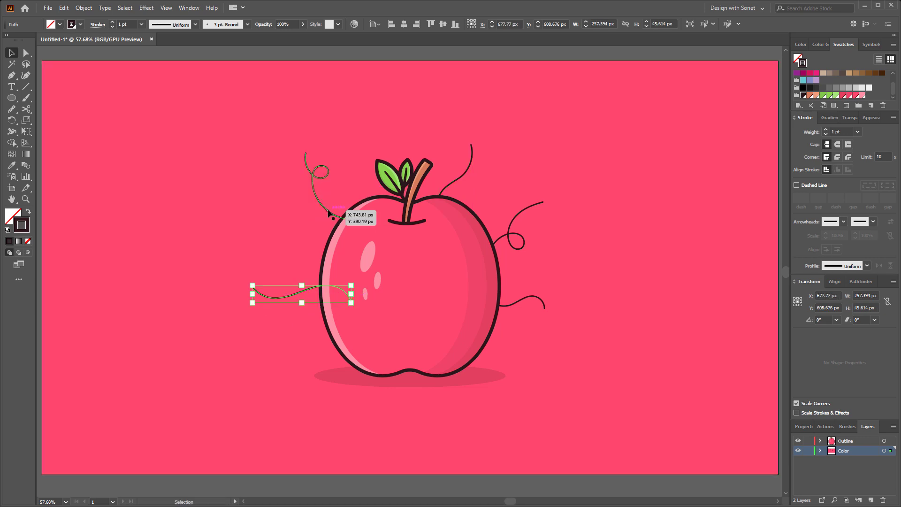
click(328, 199)
Step: Replace the upper-left curl with a new one reaching down to the apple's edge
drag(319, 183, 322, 190)
key(Delete)
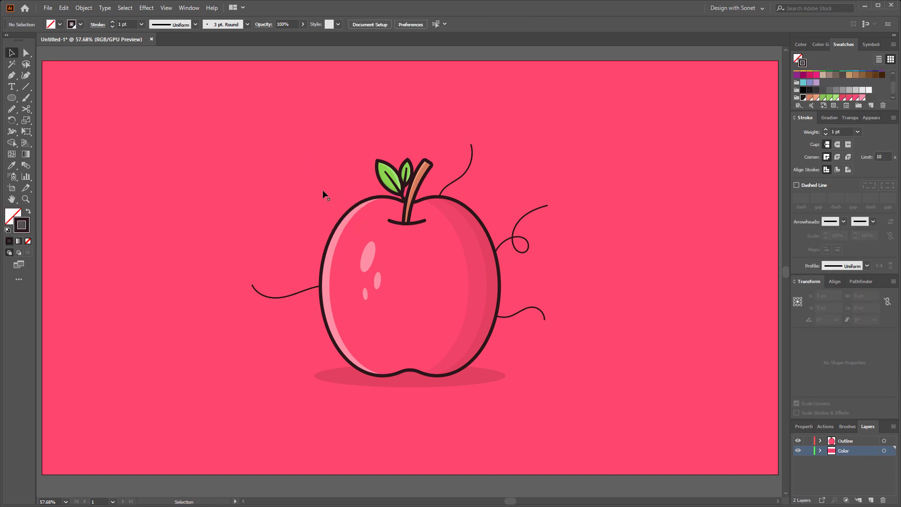
key(b)
drag(318, 199, 338, 220)
Step: Replace the long left wavy line with a shorter curl meeting the apple's left edge
click(12, 52)
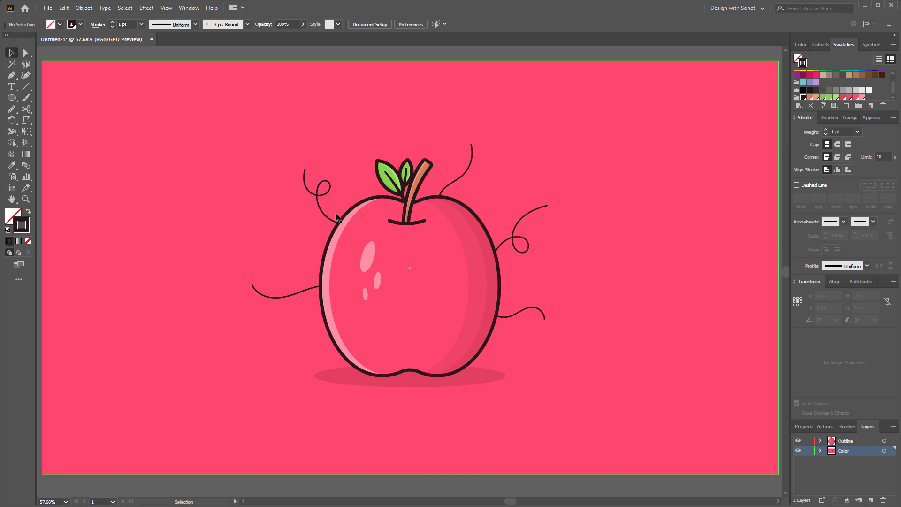
click(323, 192)
click(302, 292)
key(Delete)
key(b)
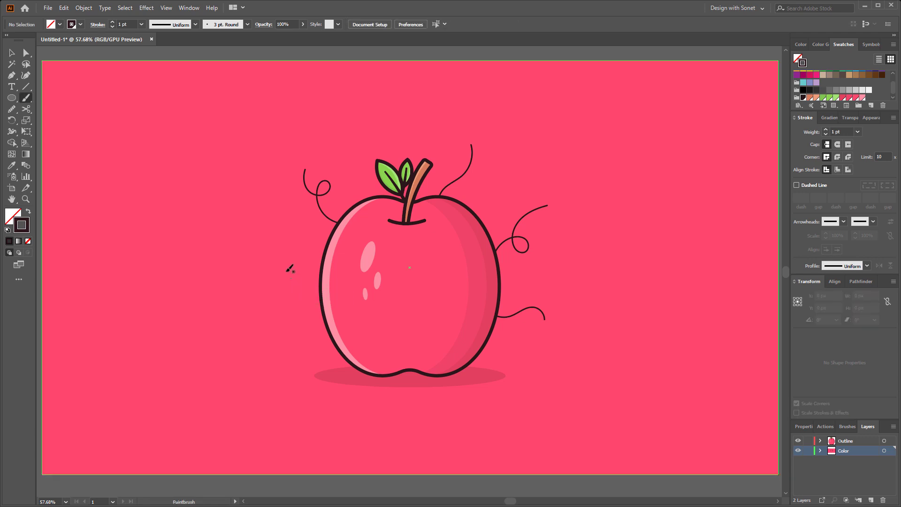
mouse_move(304, 285)
mouse_down()
mouse_move(323, 301)
mouse_move(295, 282)
mouse_move(337, 277)
mouse_up()
key(v)
Step: Zoom in and draw a small circle below the left wavy line, matching its stroke style
click(320, 131)
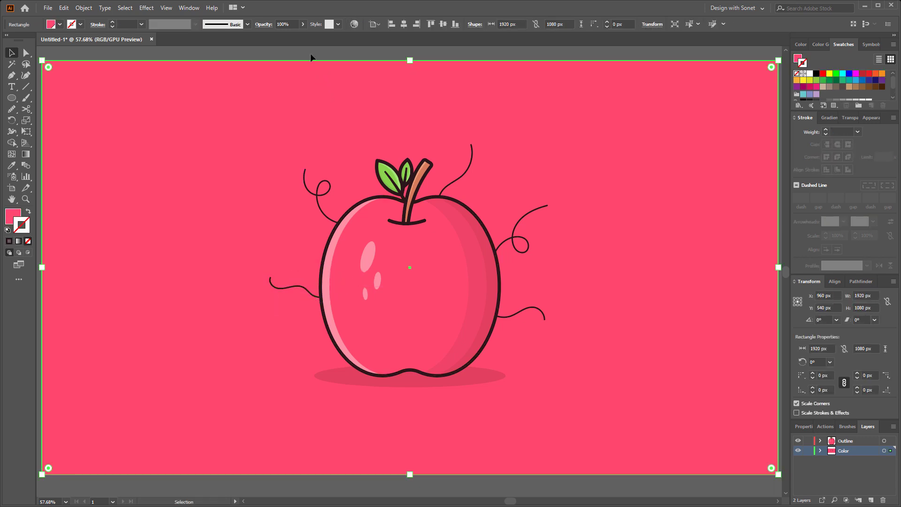
key(ctrl+shift+a)
key(z)
drag(297, 311, 454, 318)
key(l)
drag(302, 300, 305, 303)
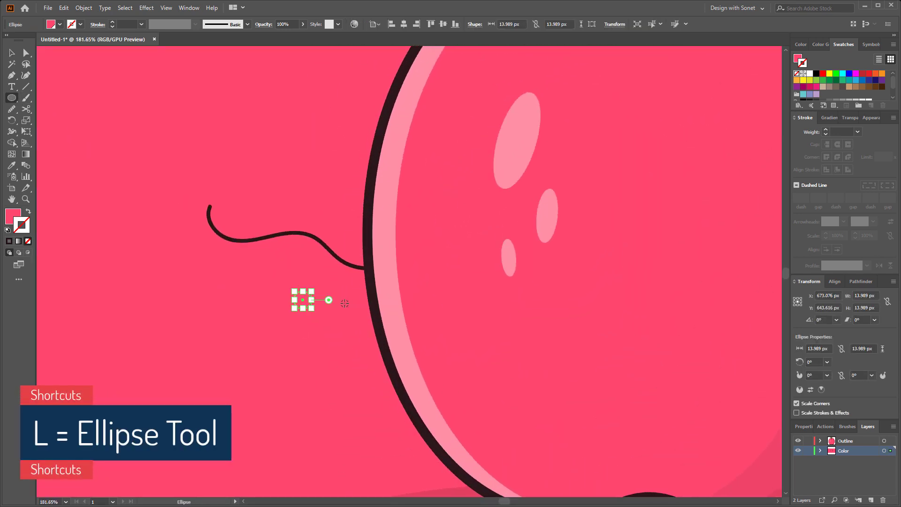
key(i)
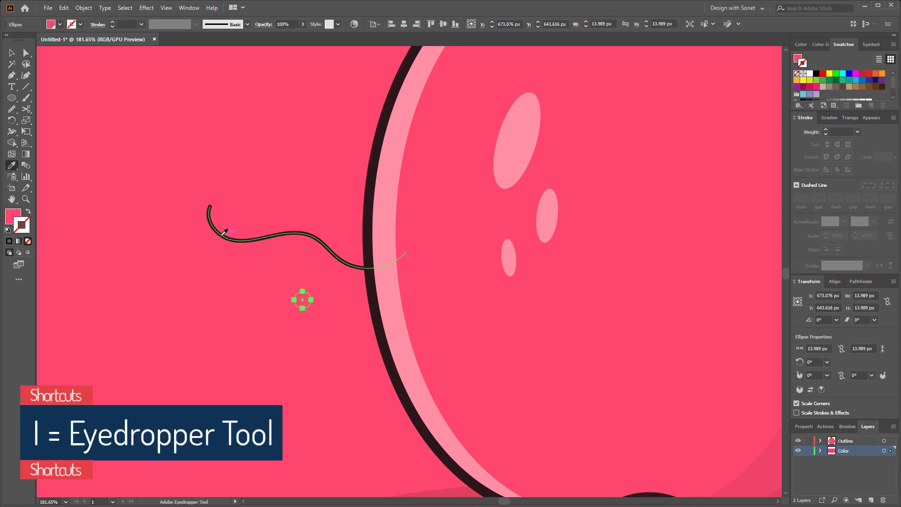
click(222, 234)
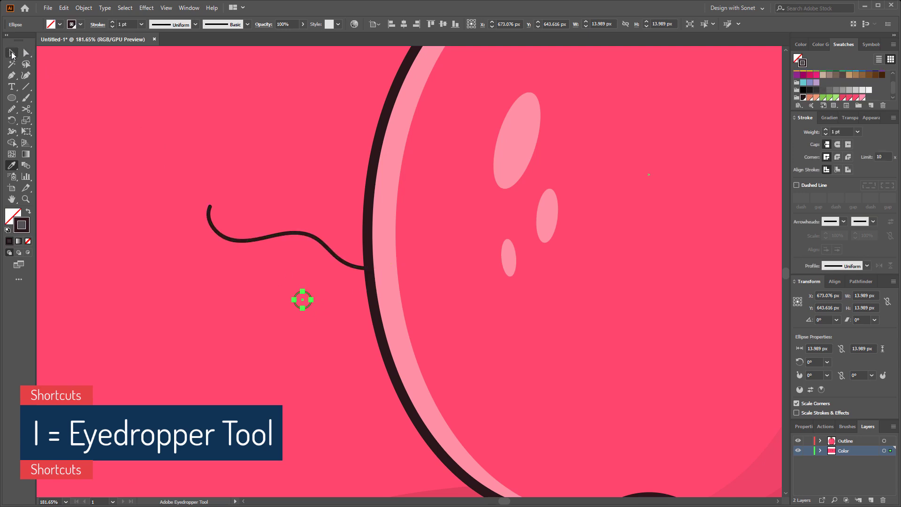
Step: Increase the small ring's stroke weight
click(13, 53)
click(826, 130)
click(826, 129)
click(361, 381)
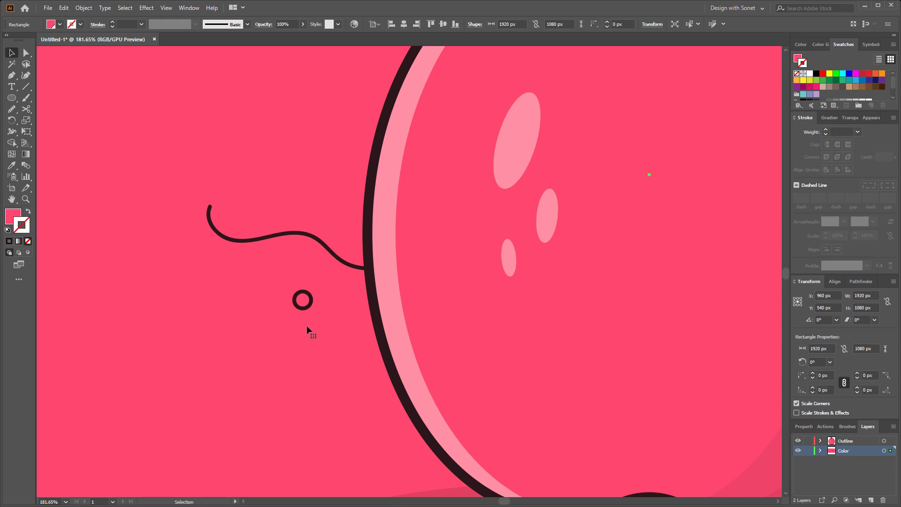
Step: Copy the ring up-left, swap fill and stroke into a solid dot, and shrink it to 9.191 px
click(302, 298)
drag(302, 298, 273, 263)
click(28, 213)
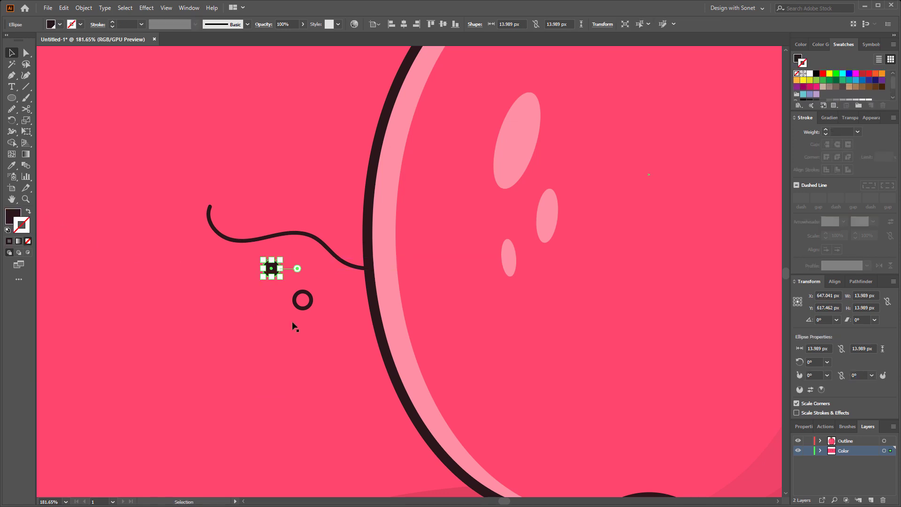
click(295, 322)
click(276, 269)
drag(281, 279, 278, 272)
click(301, 297)
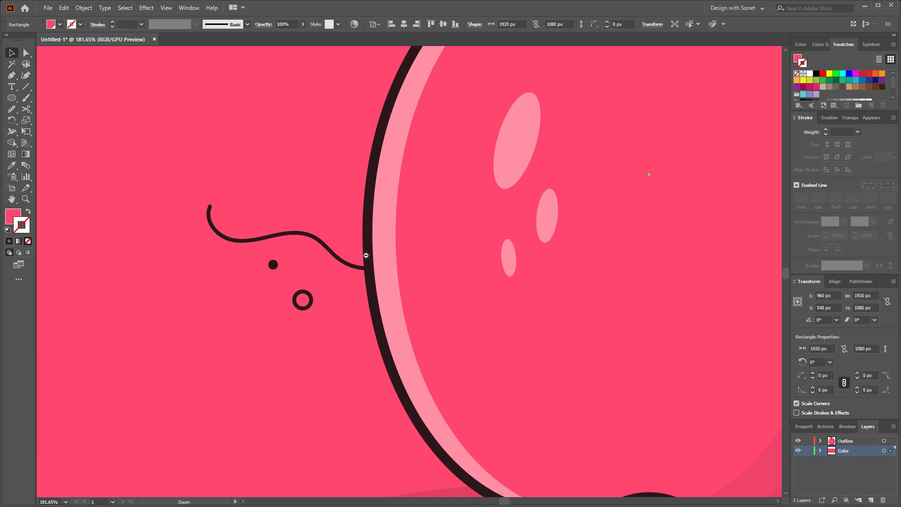
scroll(301, 299, down, 5)
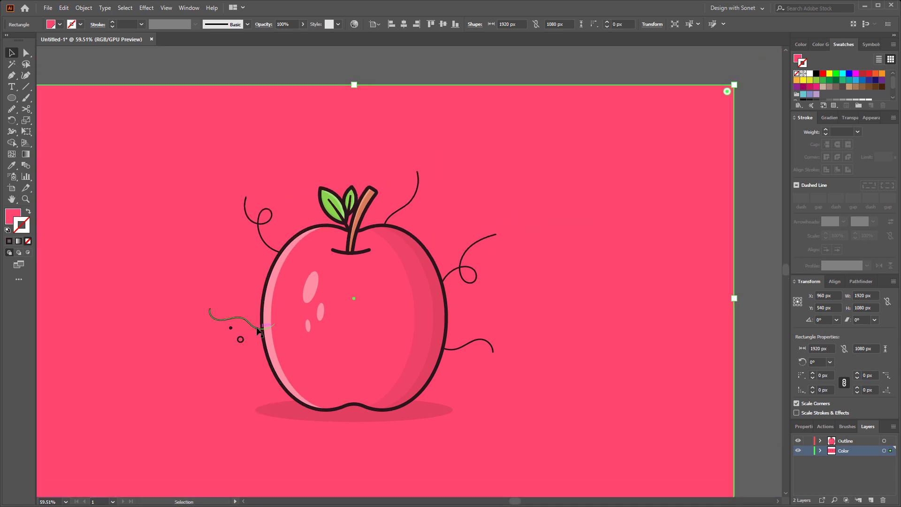
Step: Place copies of the ring and dot beside the stem, near the leaves, and down the apple's right side
drag(238, 337, 253, 266)
drag(241, 338, 330, 146)
drag(233, 257, 469, 221)
drag(241, 339, 476, 315)
drag(469, 221, 474, 360)
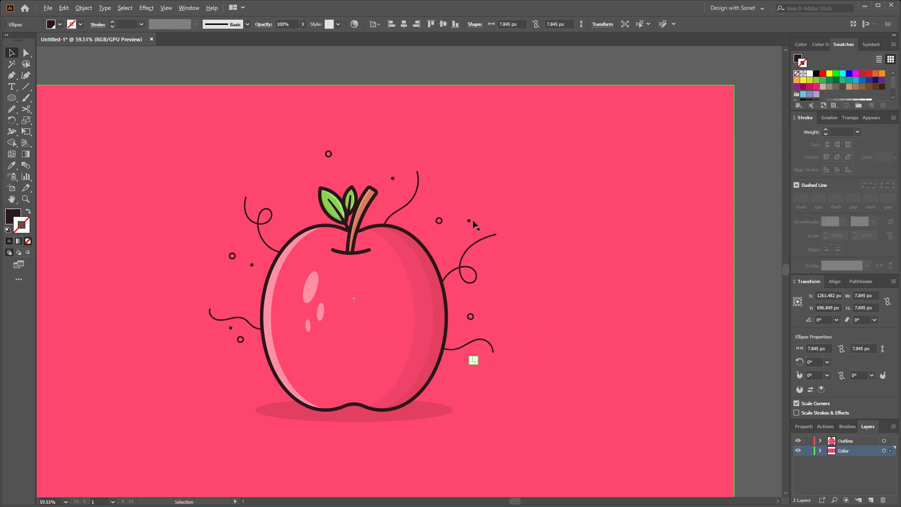
drag(472, 223, 486, 296)
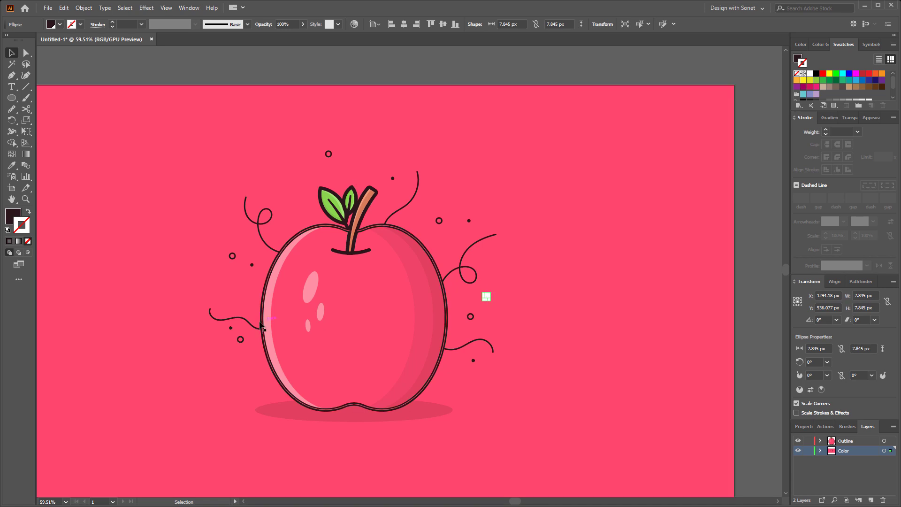
drag(238, 338, 295, 197)
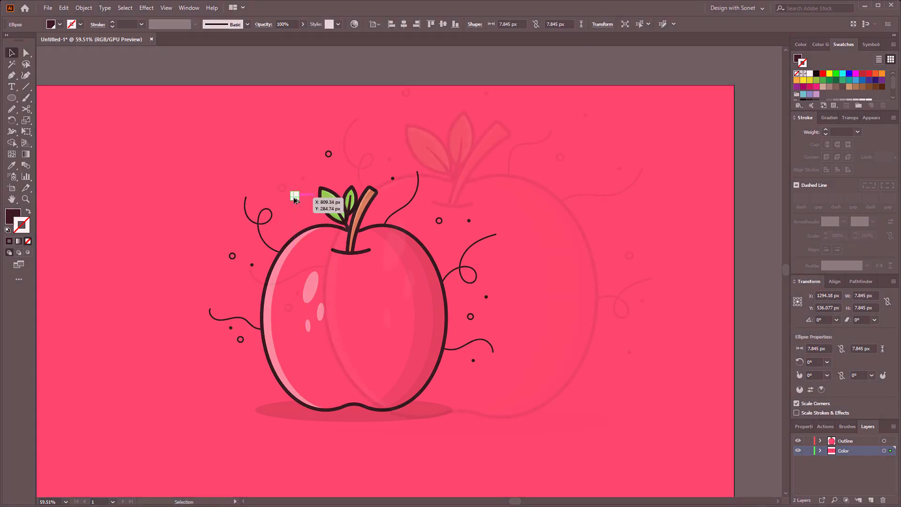